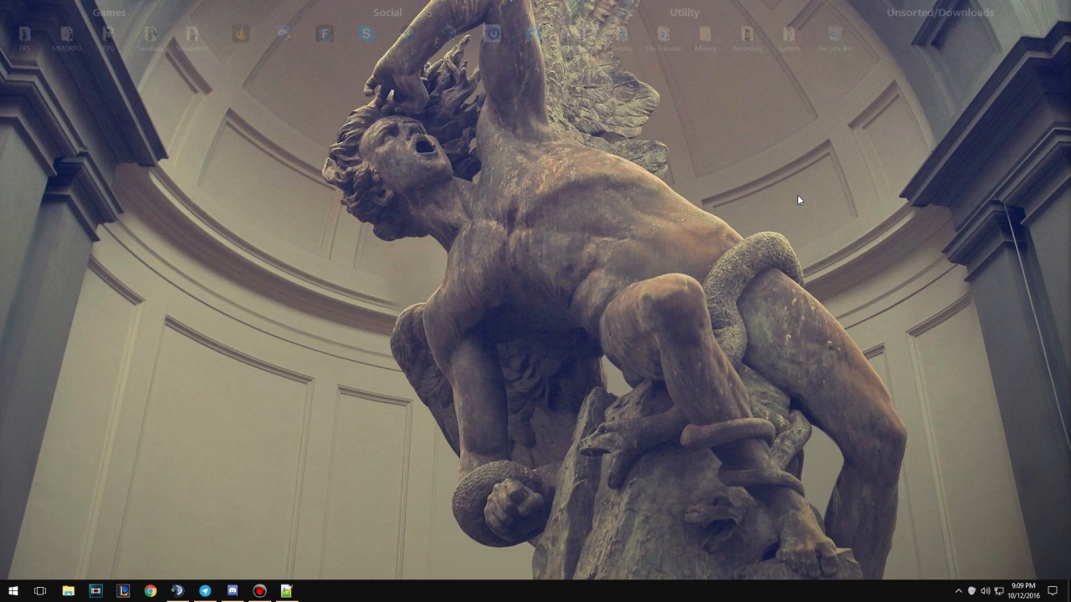
Open File Explorer and view the system properties of This PC.
{"action": "left_click", "coordinate": [785, 192]}
{"action": "left_click", "coordinate": [68, 591]}
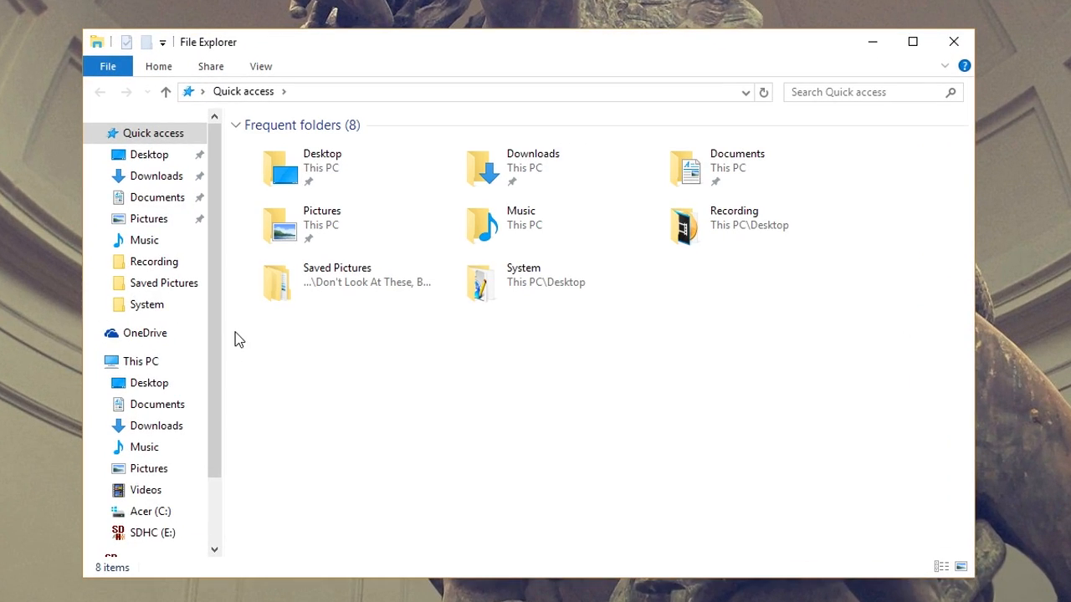
{"action": "right_click", "coordinate": [144, 364]}
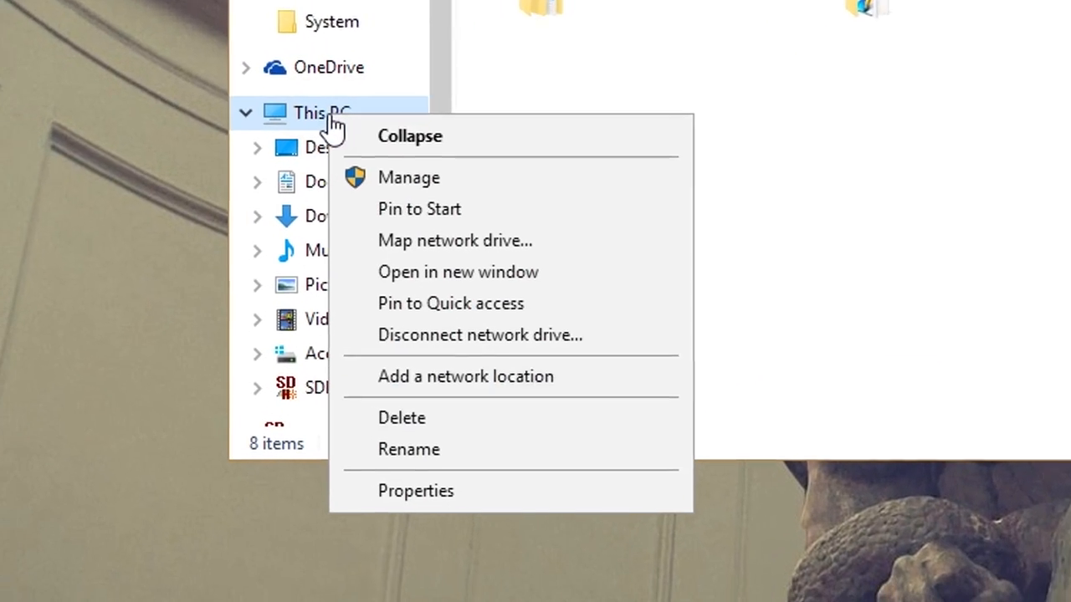
{"action": "left_click", "coordinate": [416, 491]}
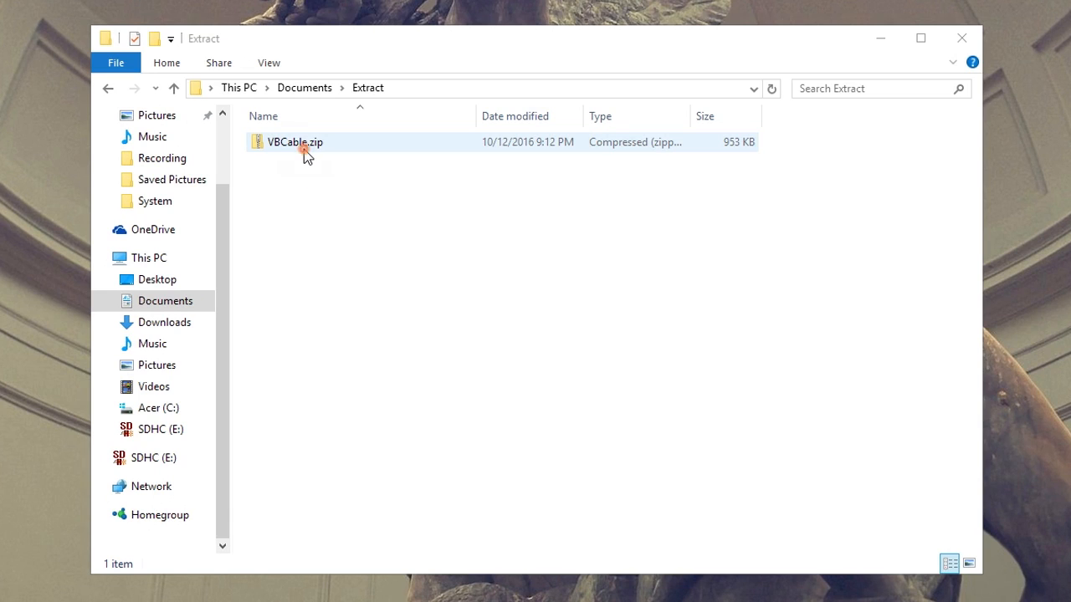
Extract VBCable.zip into its own VBCable folder under Documents\Extract and open the inner VBCable folder.
{"action": "right_click", "coordinate": [304, 149]}
{"action": "left_click", "coordinate": [375, 207]}
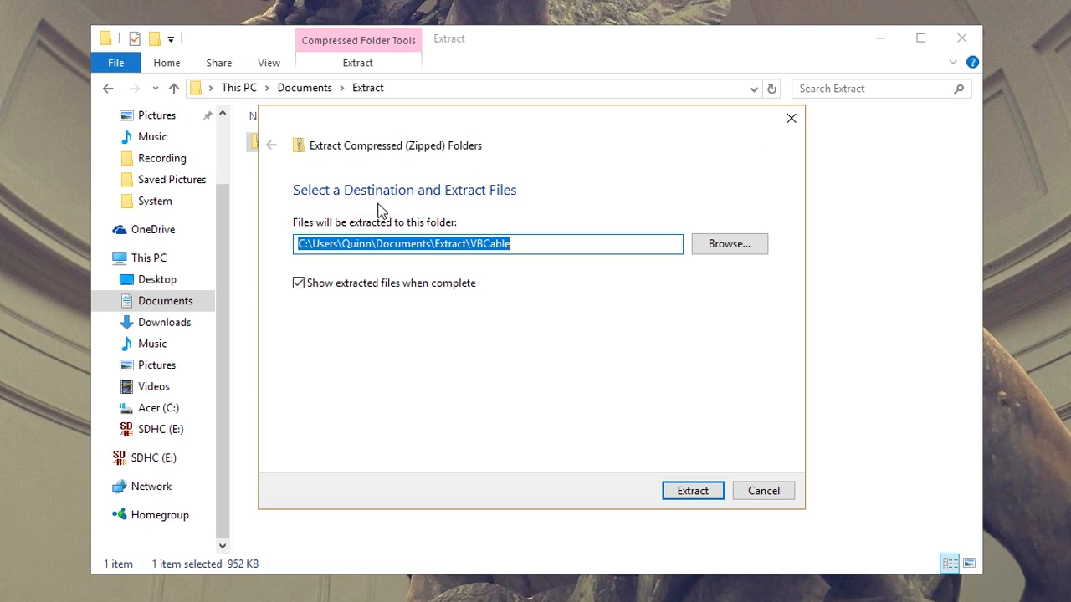
{"action": "left_click", "coordinate": [692, 491]}
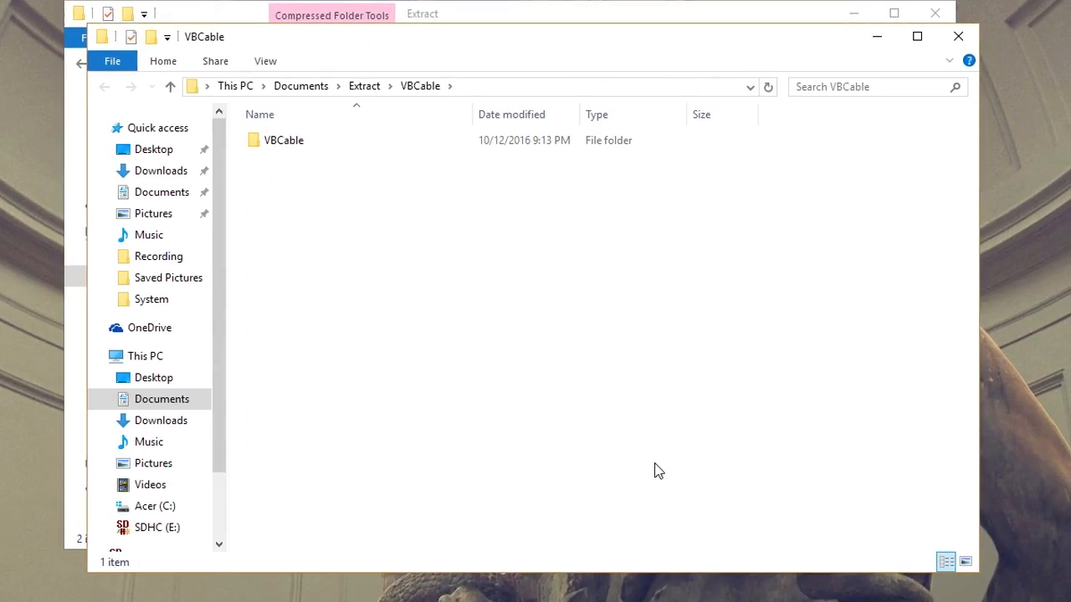
{"action": "double_click", "coordinate": [327, 148]}
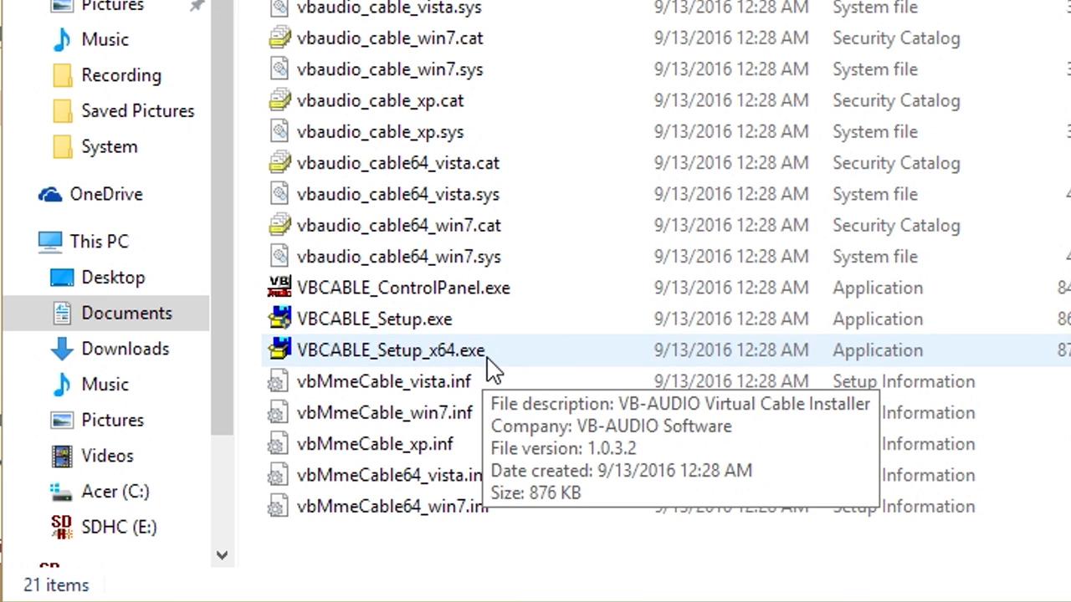
Run VBCABLE_Setup_x64.exe as administrator to open the VB-Audio Virtual Cable driver installer.
{"action": "left_click", "coordinate": [440, 351]}
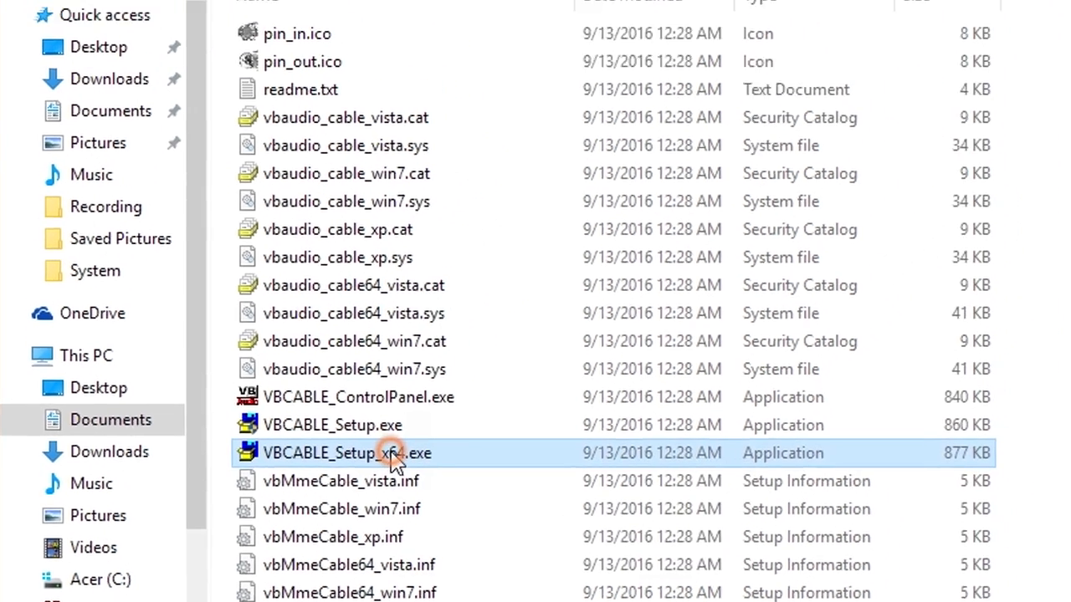
{"action": "right_click", "coordinate": [392, 457]}
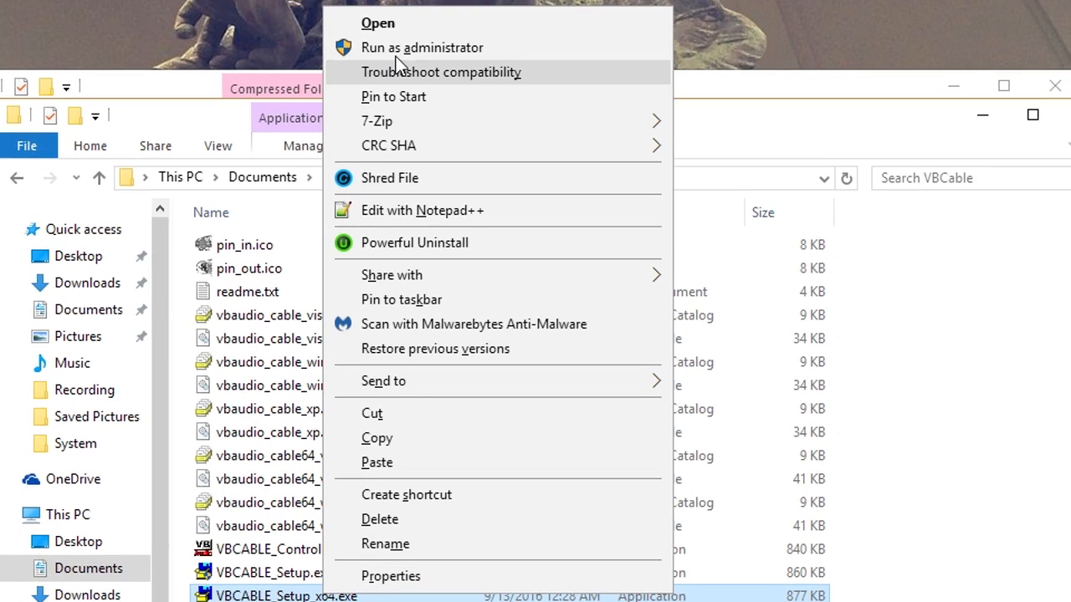
{"action": "left_click", "coordinate": [398, 50]}
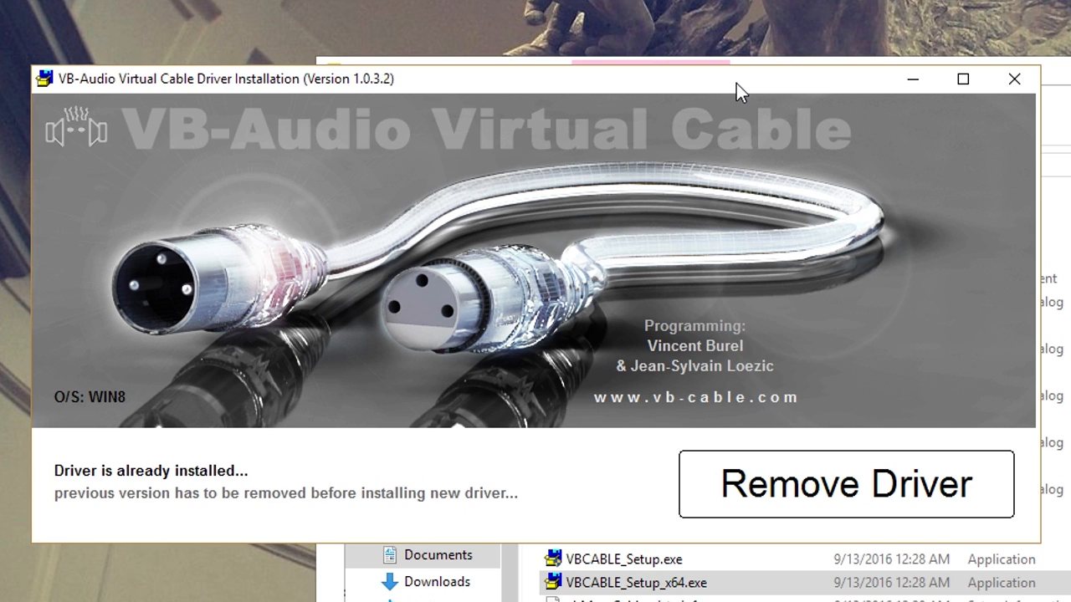
{"action": "left_click_drag", "start_coordinate": [772, 87], "coordinate": [849, 103]}
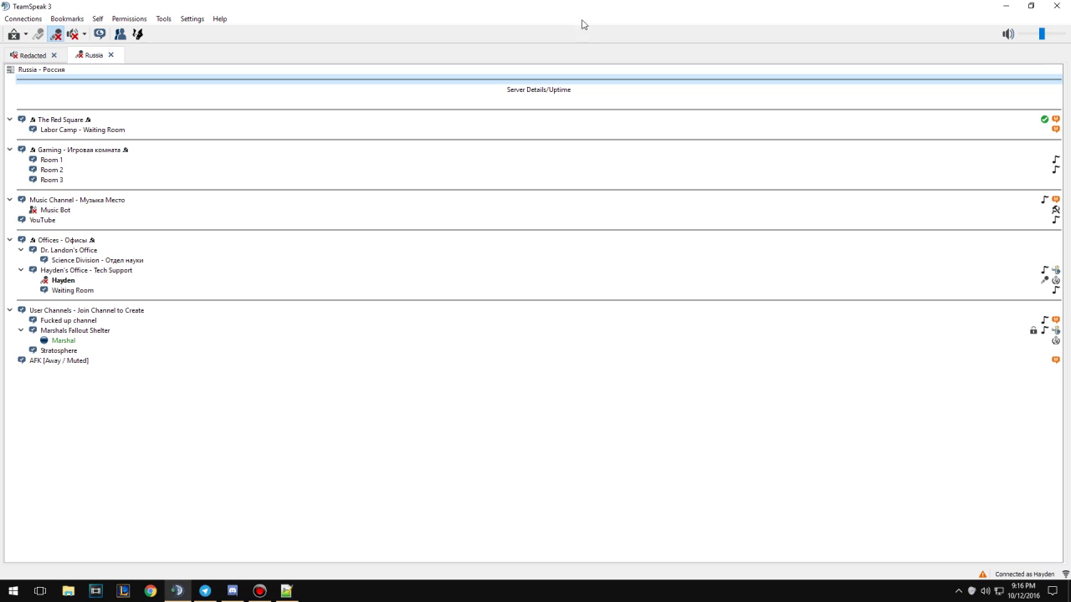
Switch to TeamSpeak 3 and add a new identity named Bot.
{"action": "left_click", "coordinate": [475, 291]}
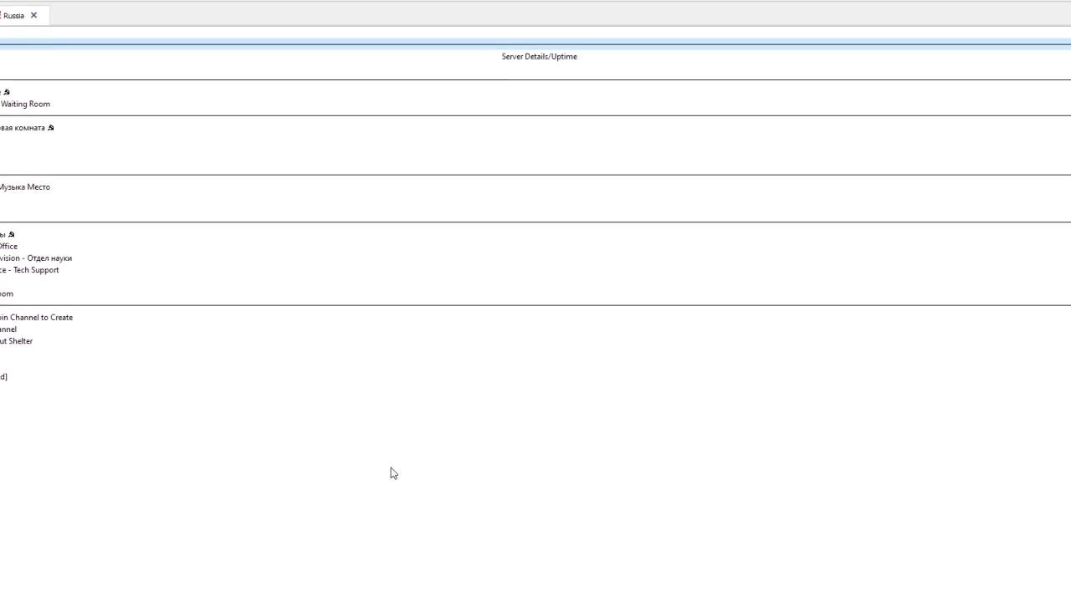
{"action": "key", "text": "ctrl+i"}
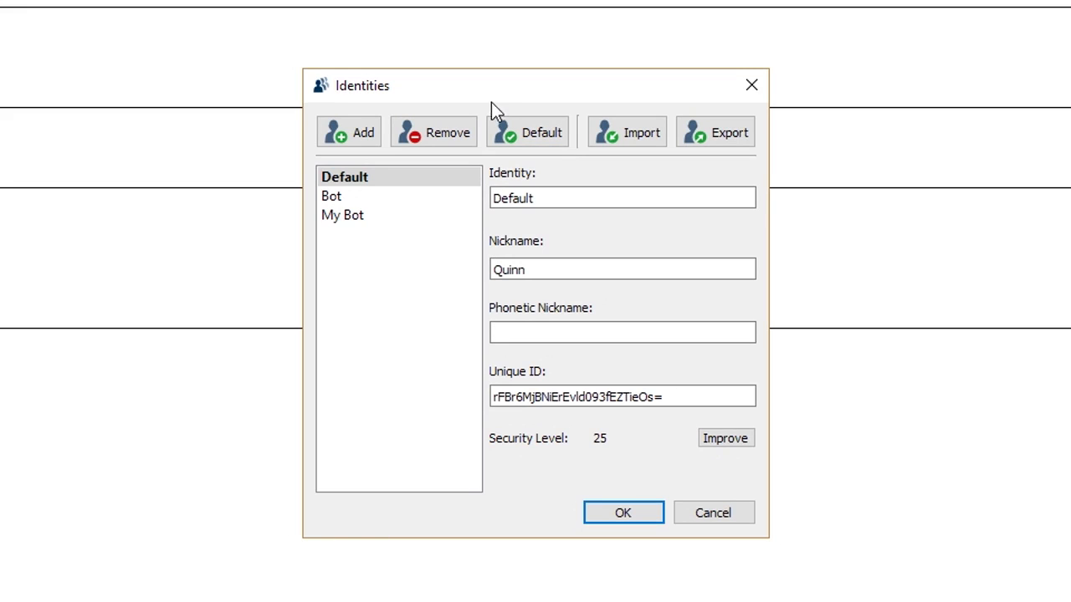
{"action": "left_click_drag", "start_coordinate": [494, 90], "coordinate": [529, 40]}
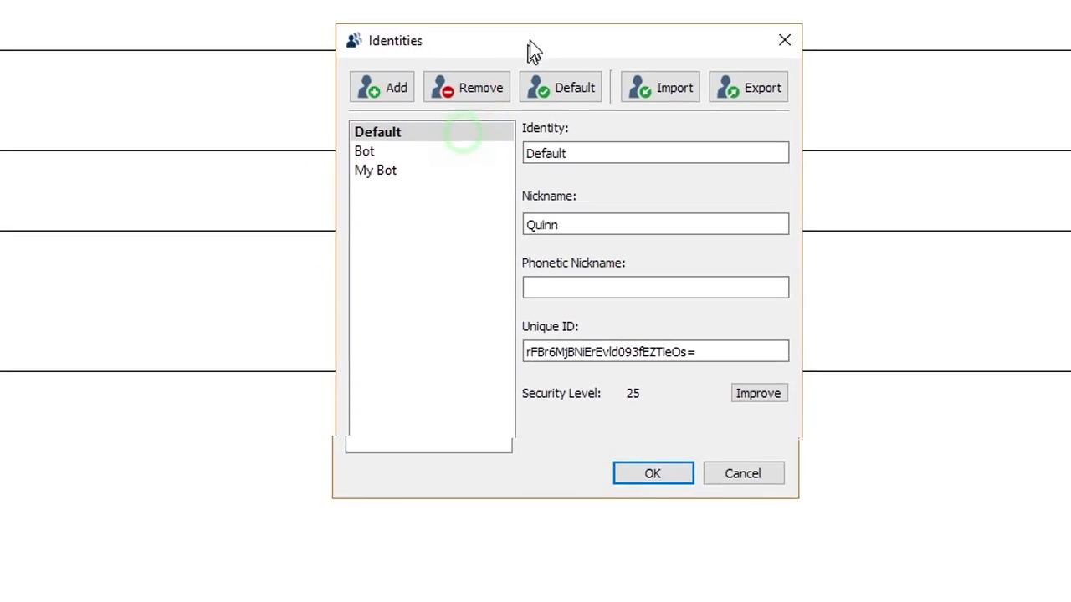
{"action": "left_click", "coordinate": [361, 136]}
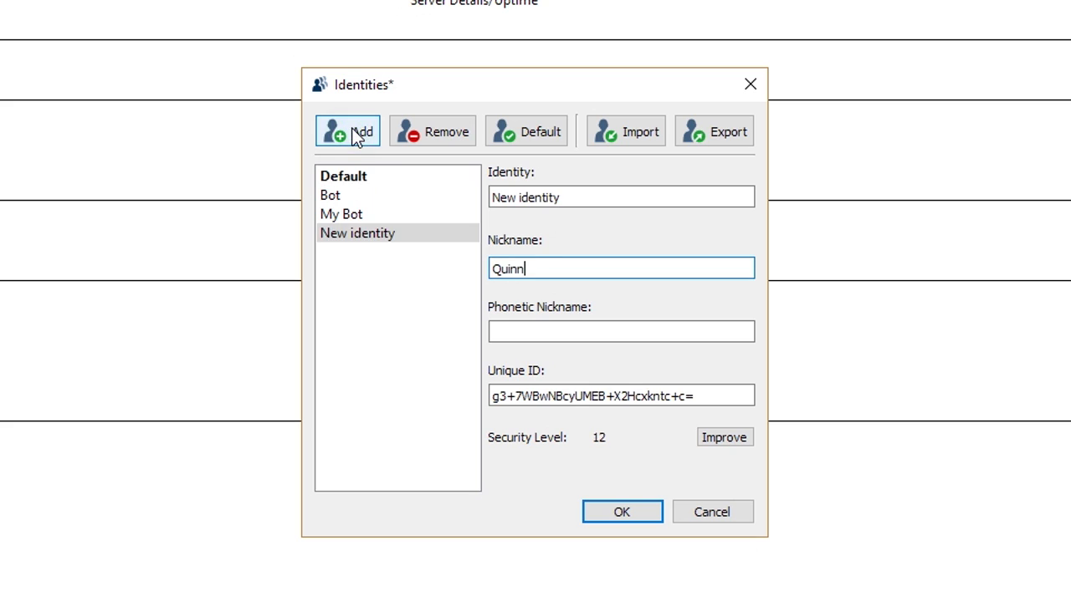
{"action": "left_click", "coordinate": [361, 239]}
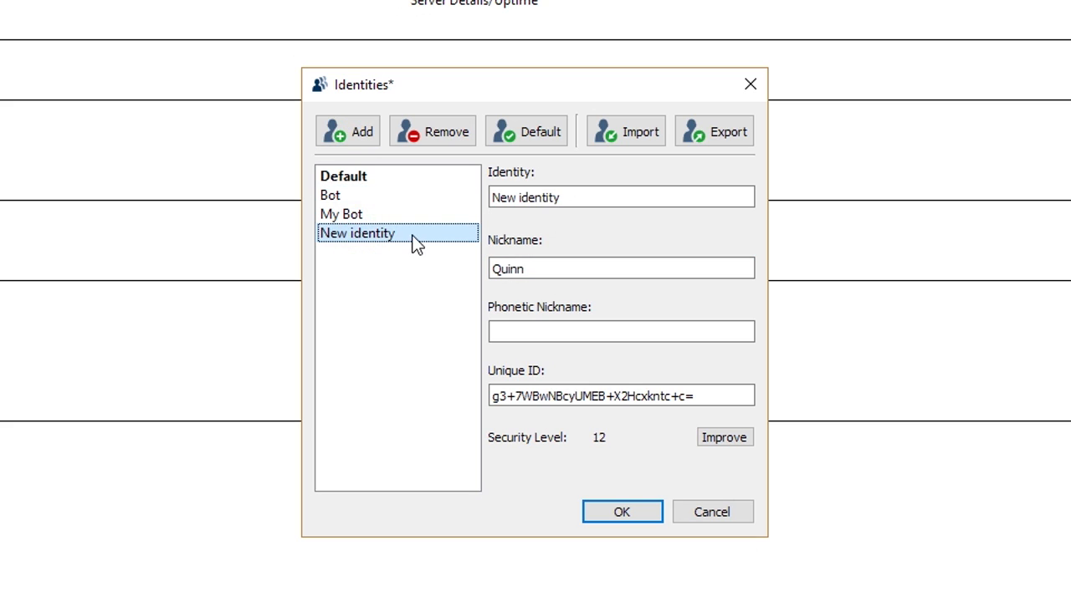
{"action": "triple_click", "coordinate": [616, 199]}
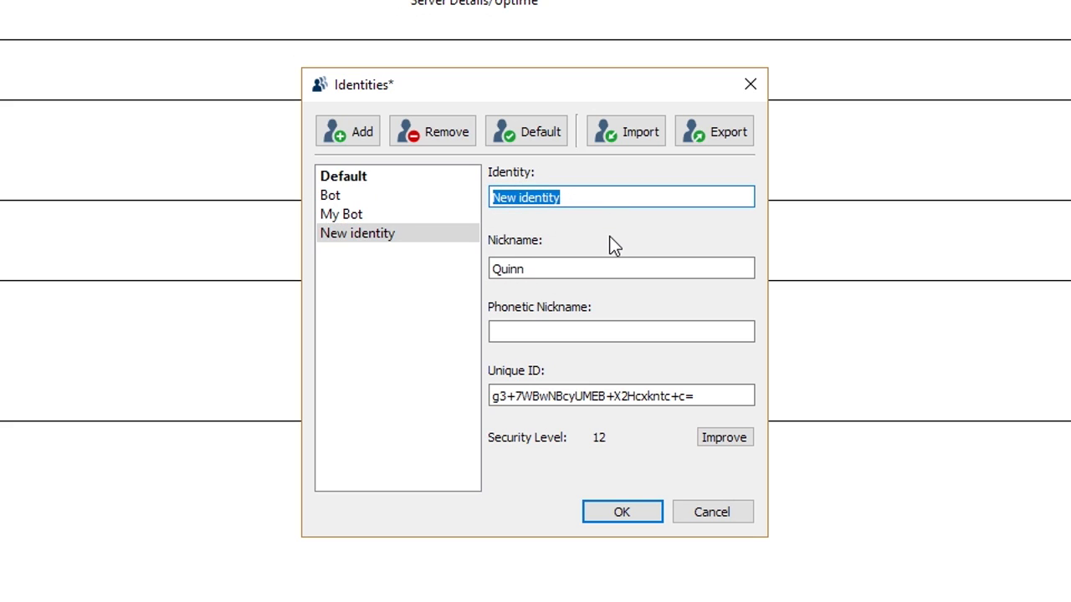
{"action": "type", "text": "Bot"}
Set the new Bot identity's nickname to Music Bot and save the identities.
{"action": "left_click", "coordinate": [565, 273]}
{"action": "double_click", "coordinate": [565, 274]}
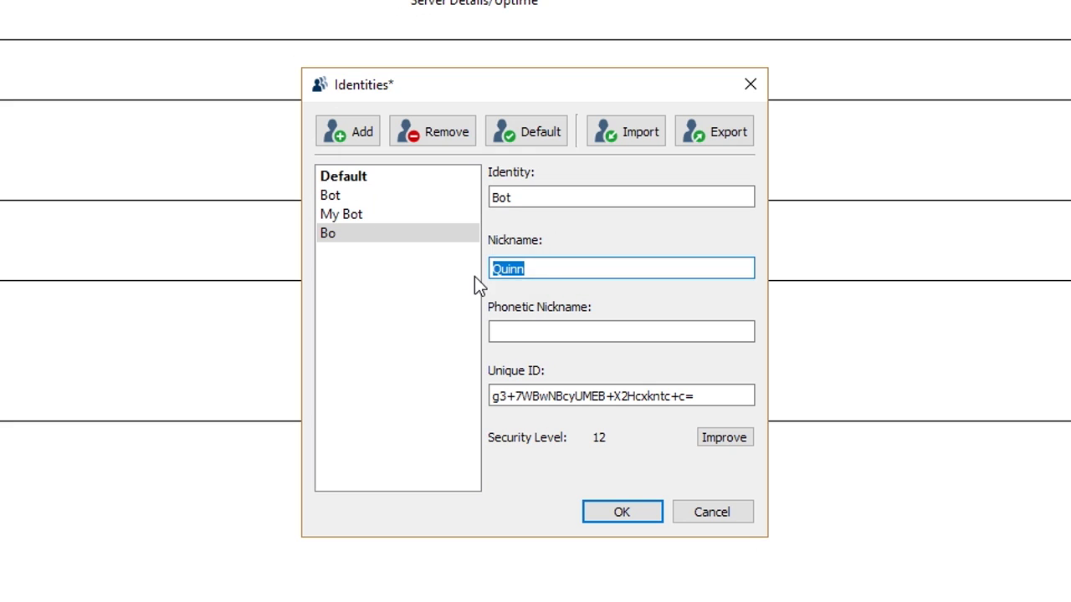
{"action": "type", "text": "Muc"}
{"action": "key", "text": "BackSpace"}
{"action": "type", "text": "sic Bot"}
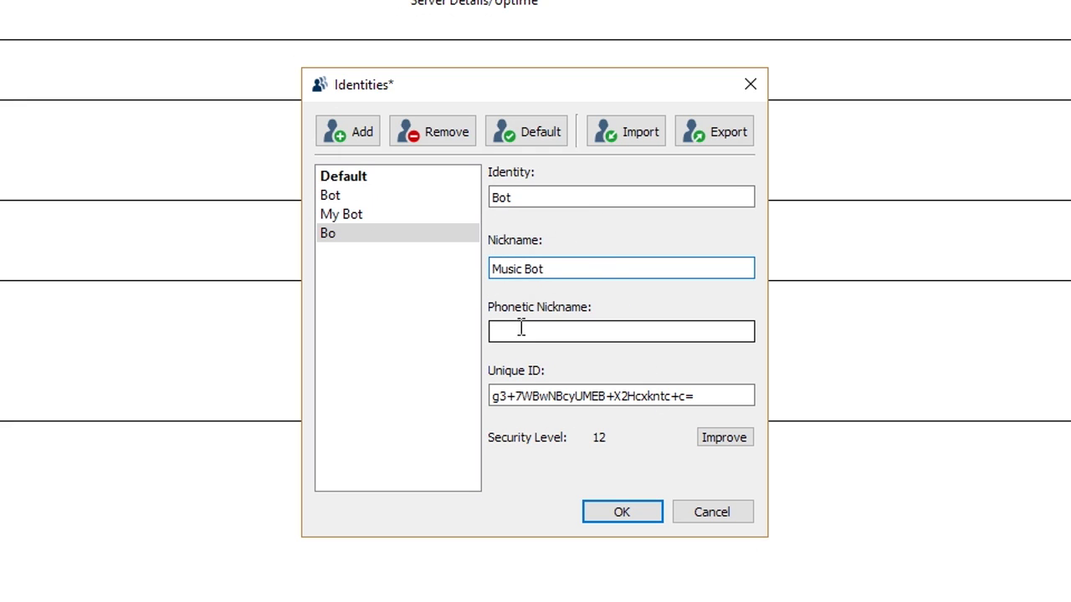
{"action": "left_click", "coordinate": [638, 510]}
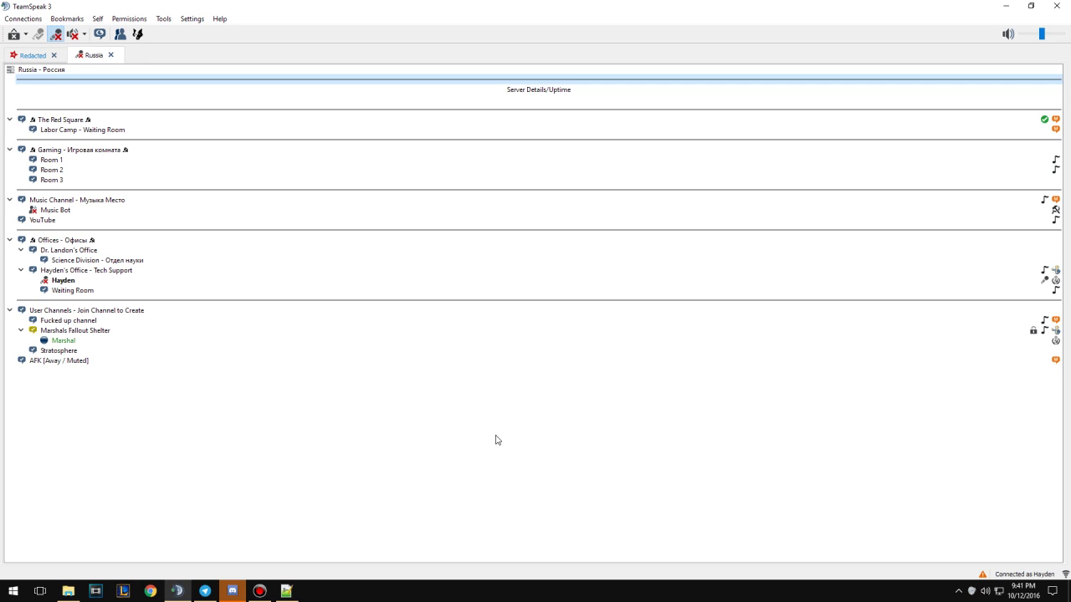
Create a playback profile named Music Bot from the default settings in the TeamSpeak options and select it.
{"action": "key", "text": "alt+p"}
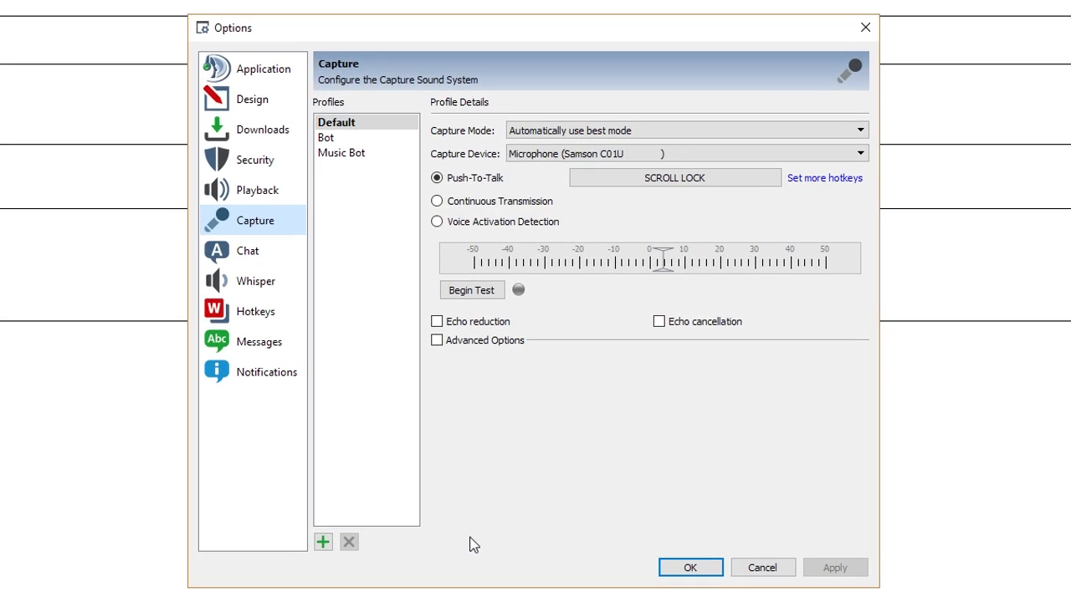
{"action": "left_click", "coordinate": [262, 197]}
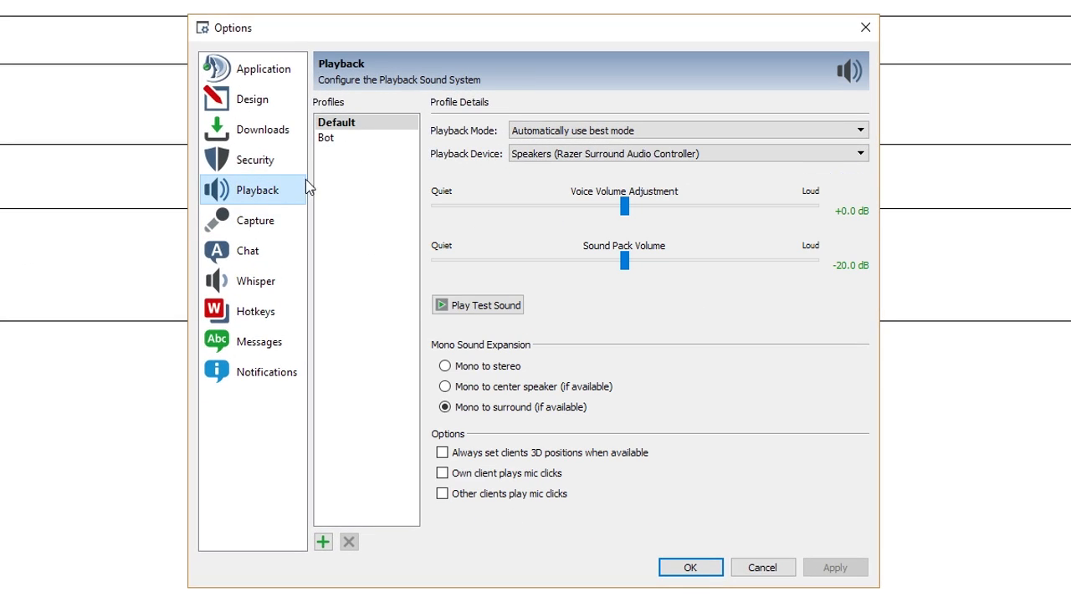
{"action": "left_click", "coordinate": [323, 543]}
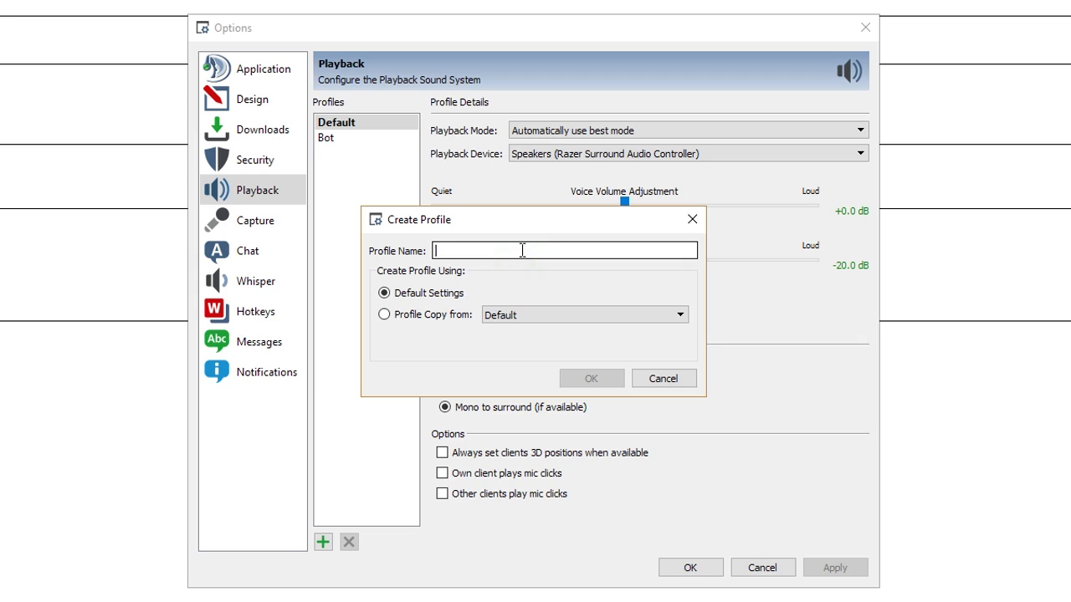
{"action": "type", "text": "Music Bot"}
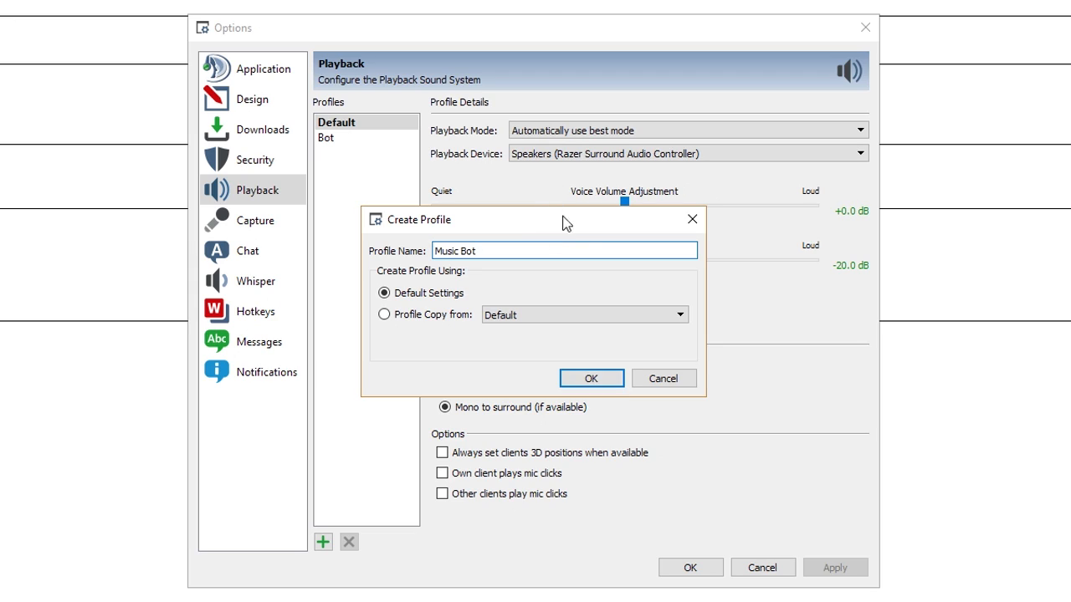
{"action": "left_click", "coordinate": [615, 378]}
{"action": "left_click", "coordinate": [358, 152]}
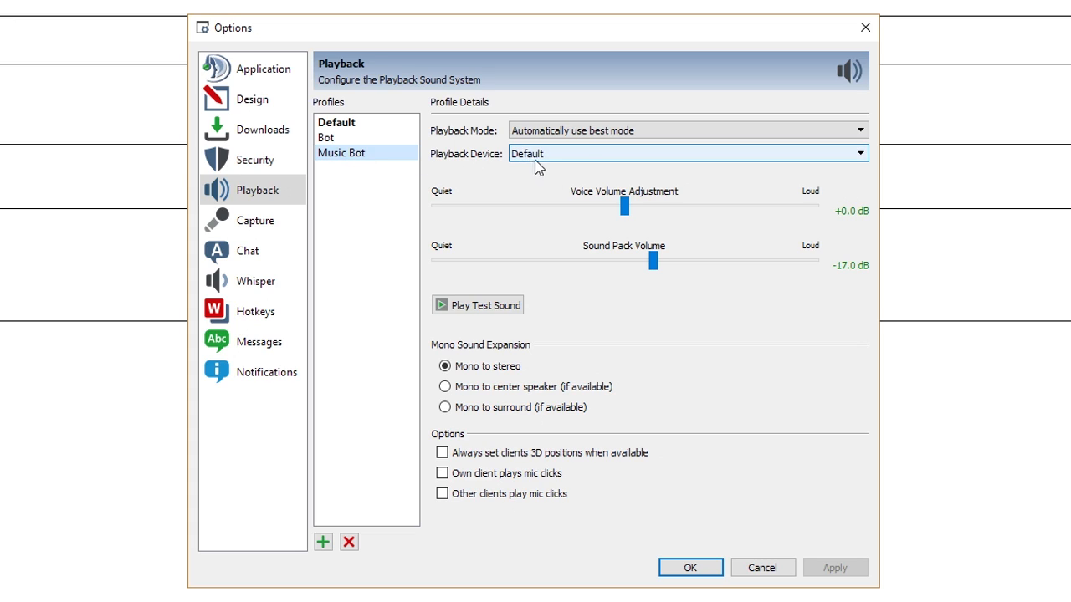
Set the Music Bot profile's playback device to CABLE Input (VB-Audio Virtual Cable) and both volume levels to -40.0 dB.
{"action": "left_click", "coordinate": [628, 155]}
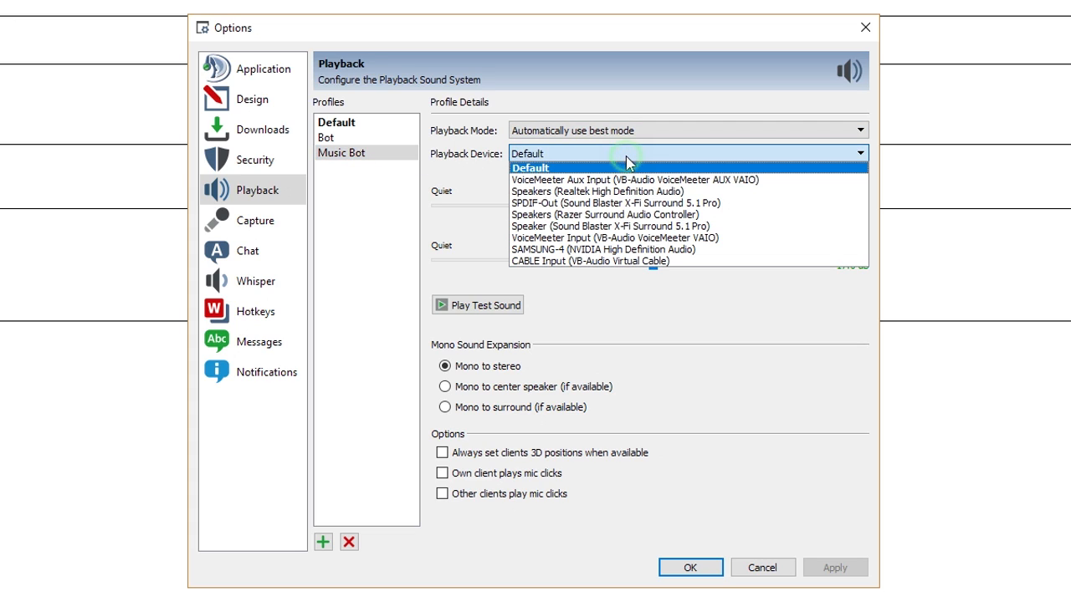
{"action": "left_click", "coordinate": [621, 261]}
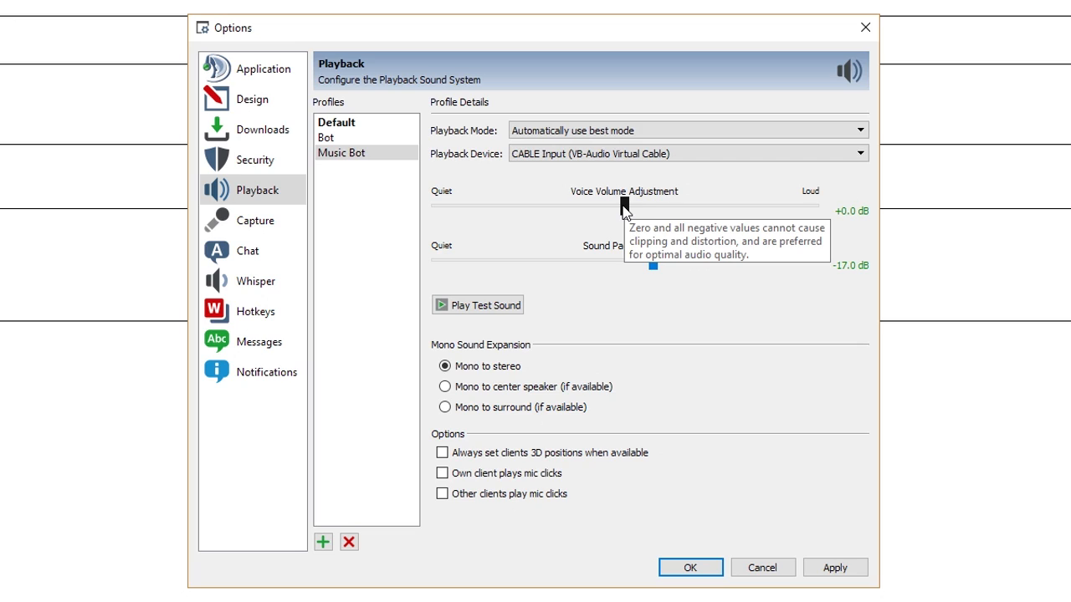
{"action": "left_click_drag", "start_coordinate": [627, 210], "coordinate": [426, 204]}
{"action": "left_click_drag", "start_coordinate": [653, 262], "coordinate": [433, 264]}
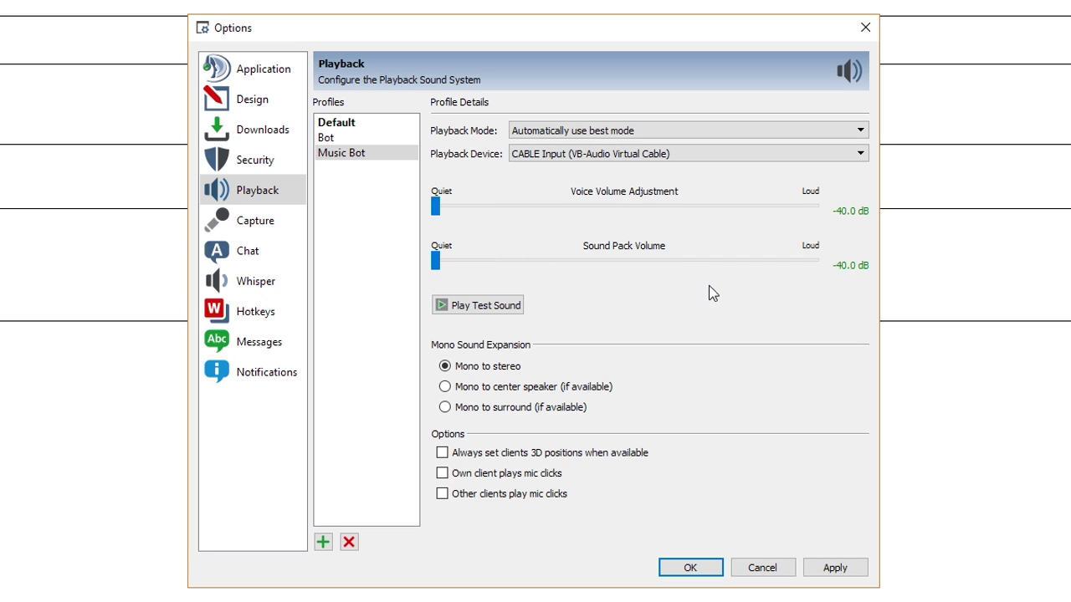
Switch to the Default playback profile and choose Speakers (Razer Surround Audio Controller) as its playback device.
{"action": "left_click", "coordinate": [377, 125]}
{"action": "left_click", "coordinate": [644, 337]}
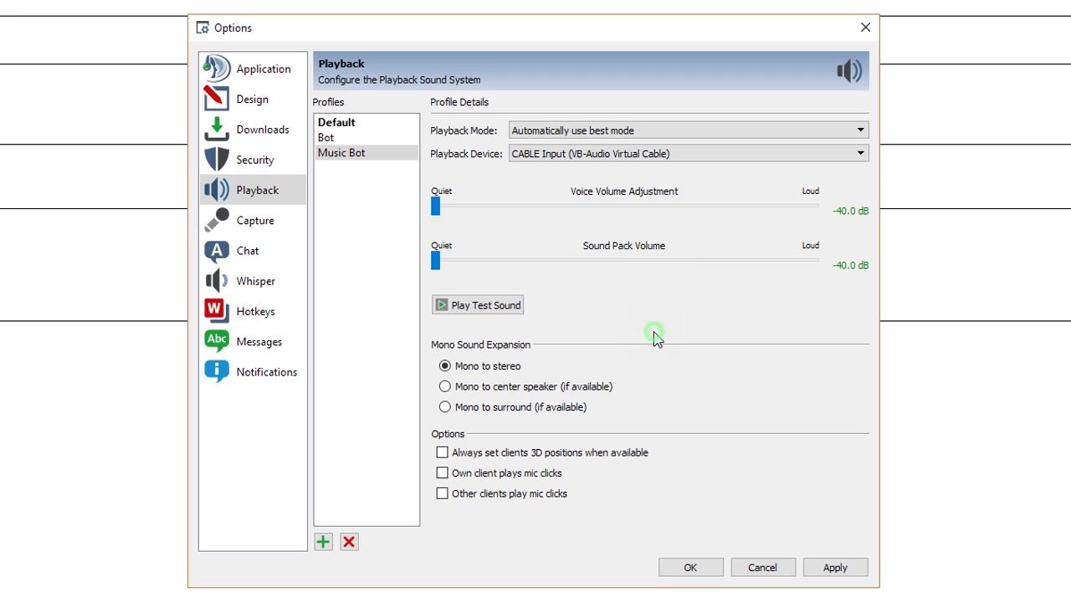
{"action": "left_click", "coordinate": [666, 155]}
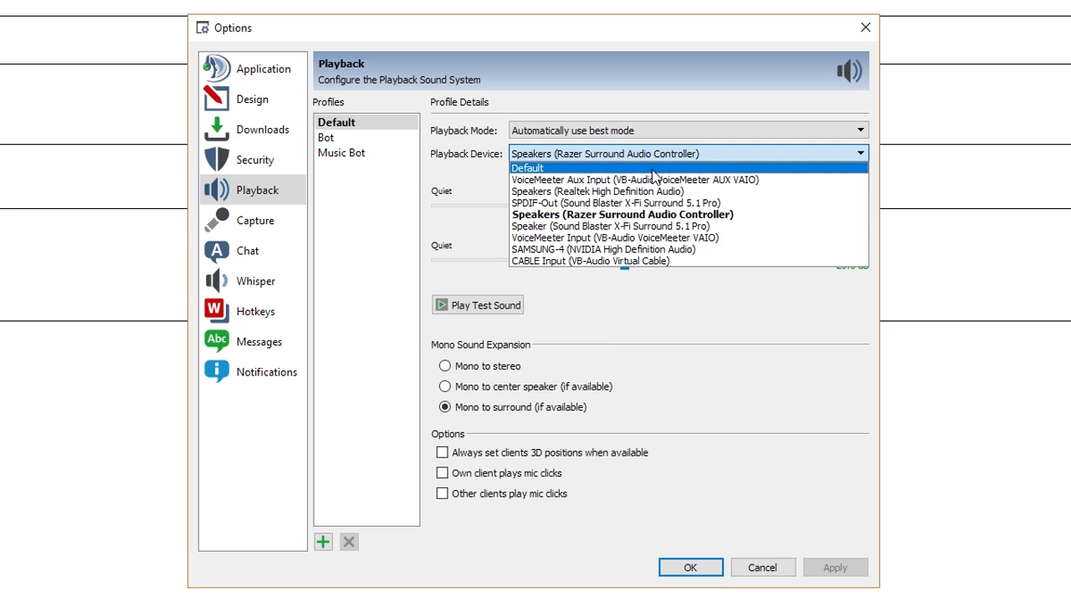
{"action": "left_click", "coordinate": [682, 216]}
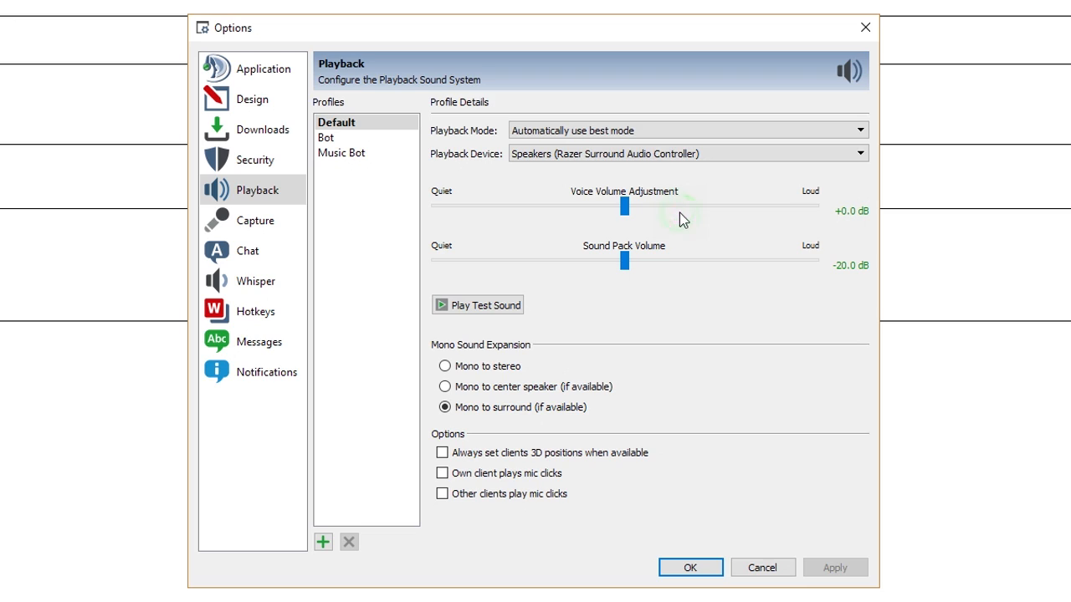
{"action": "left_click", "coordinate": [601, 159]}
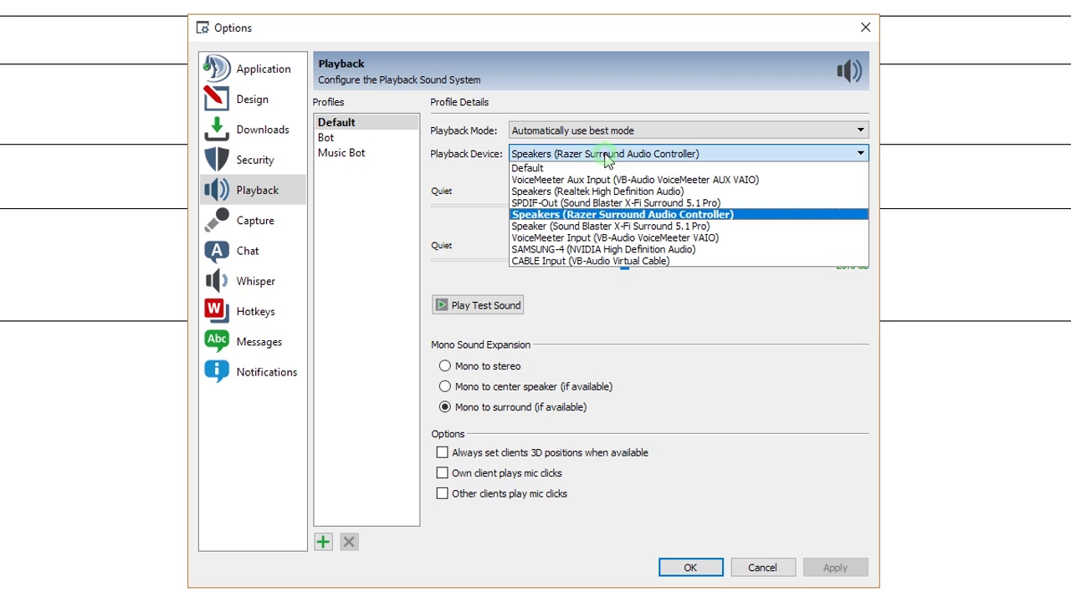
{"action": "left_click", "coordinate": [613, 213]}
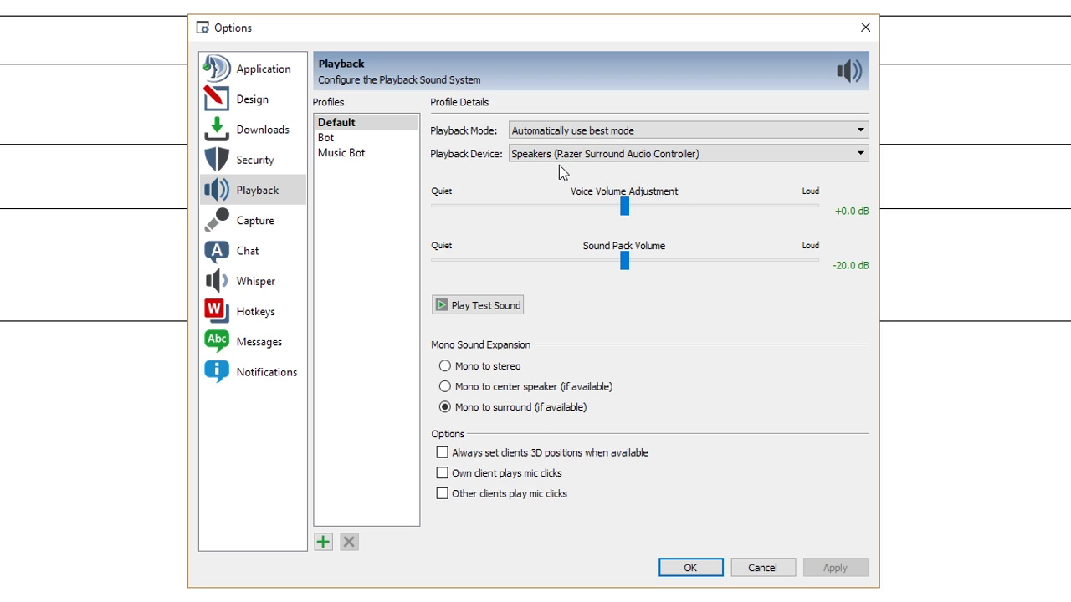
{"action": "left_click", "coordinate": [562, 162]}
{"action": "left_click", "coordinate": [574, 214]}
Delete the Music Bot playback profile together with every hotkey assigned to it.
{"action": "left_click", "coordinate": [361, 155]}
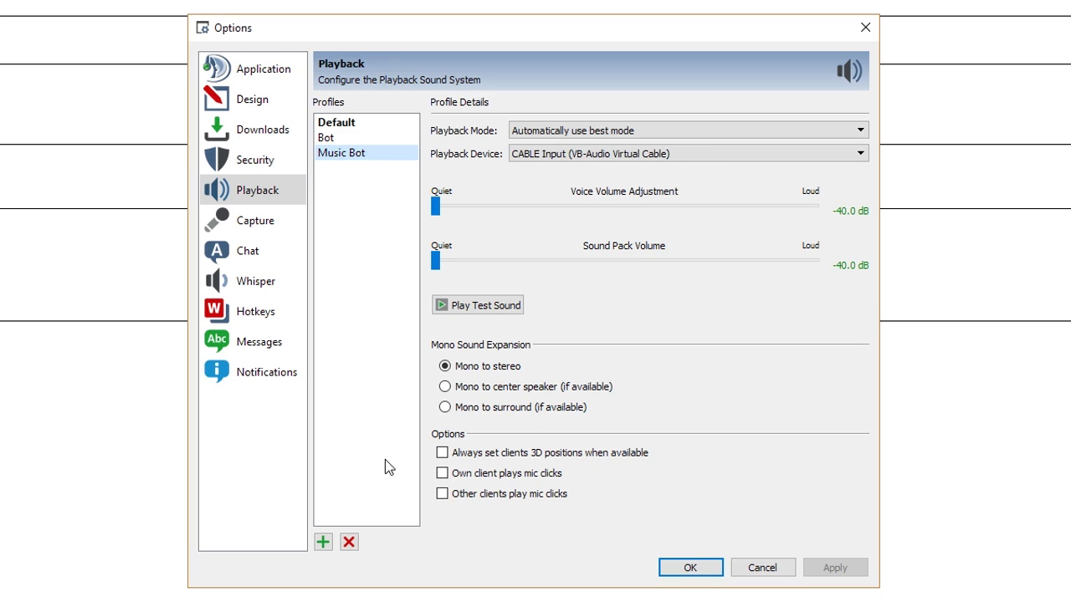
{"action": "left_click", "coordinate": [349, 542]}
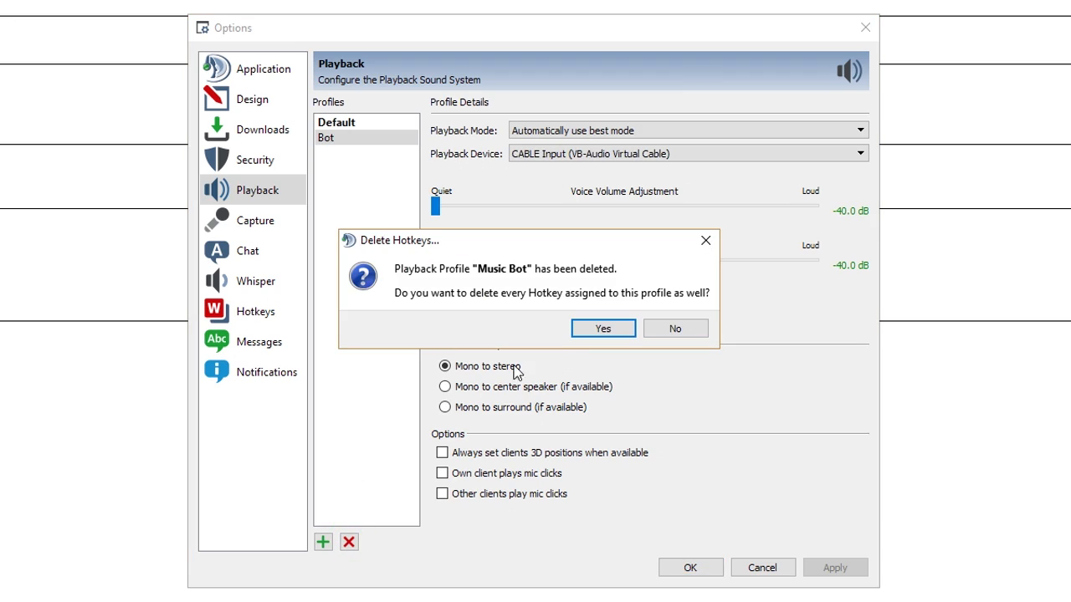
{"action": "left_click", "coordinate": [590, 328]}
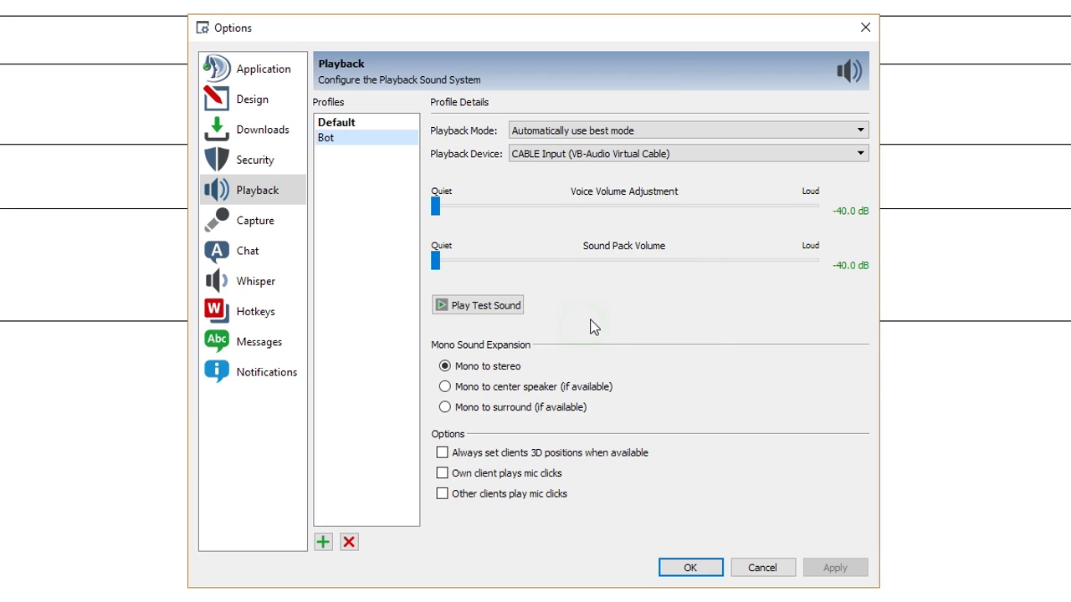
Delete the existing Music Bot profile from the capture settings and confirm its removal.
{"action": "left_click", "coordinate": [261, 232]}
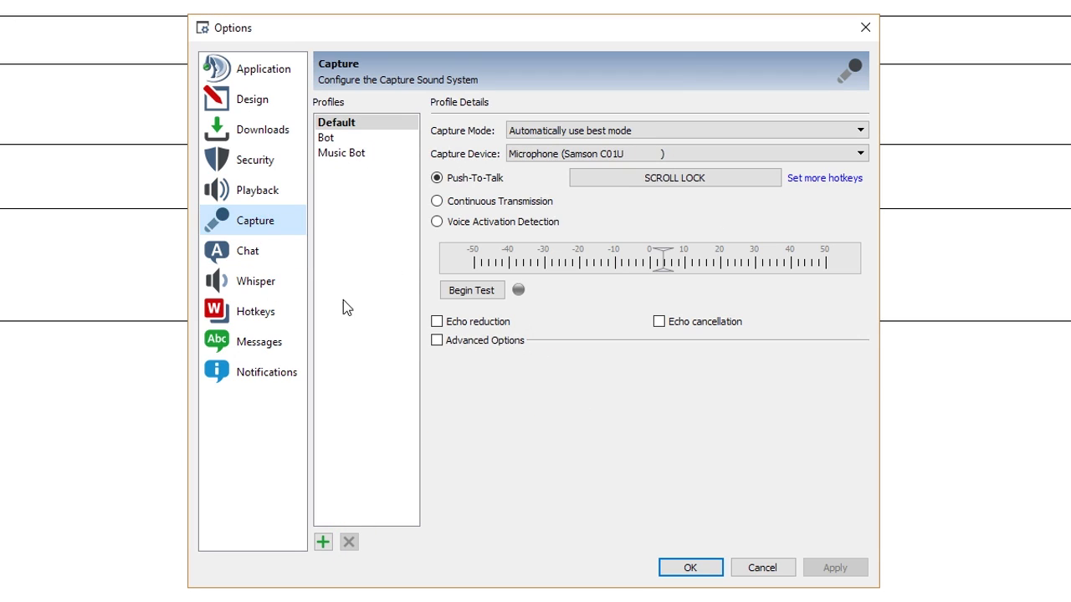
{"action": "left_click", "coordinate": [355, 153]}
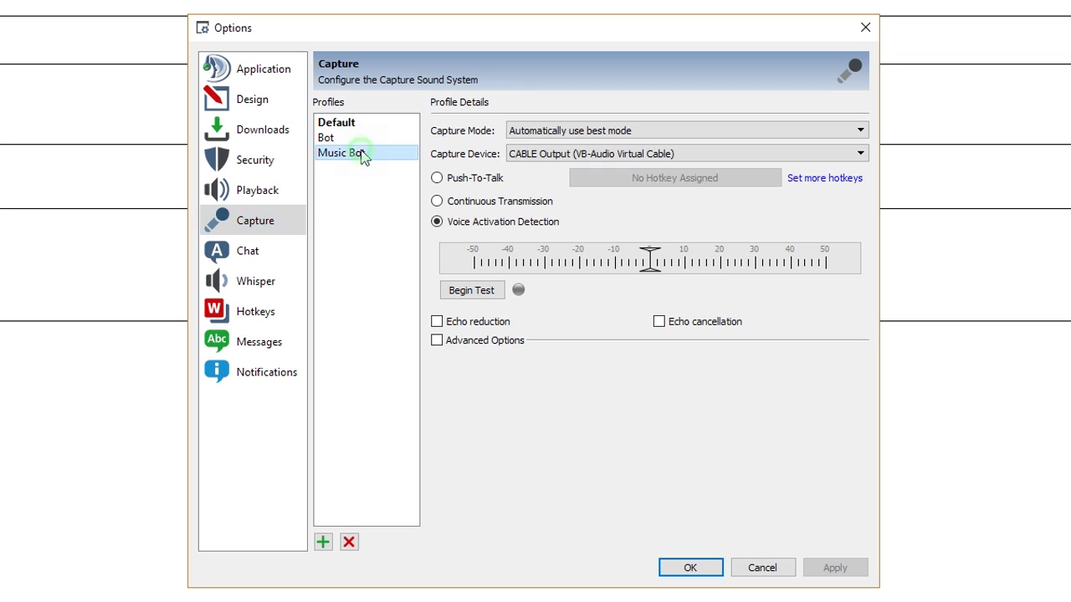
{"action": "left_click", "coordinate": [349, 542]}
{"action": "left_click", "coordinate": [615, 331]}
Create a new capture profile named Music Bot from the default settings.
{"action": "left_click", "coordinate": [323, 542]}
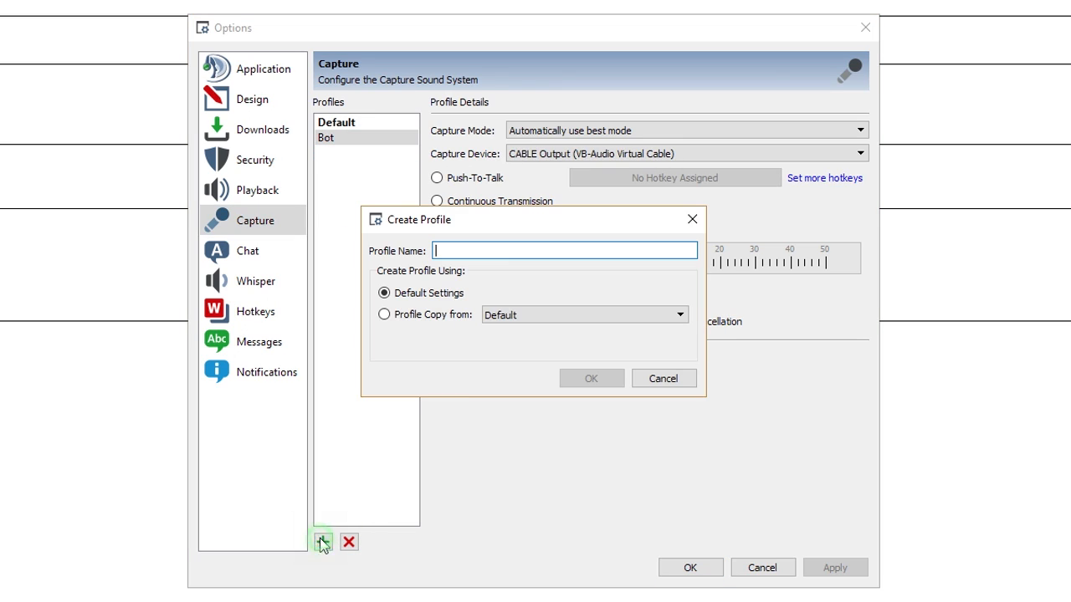
{"action": "left_click", "coordinate": [501, 249]}
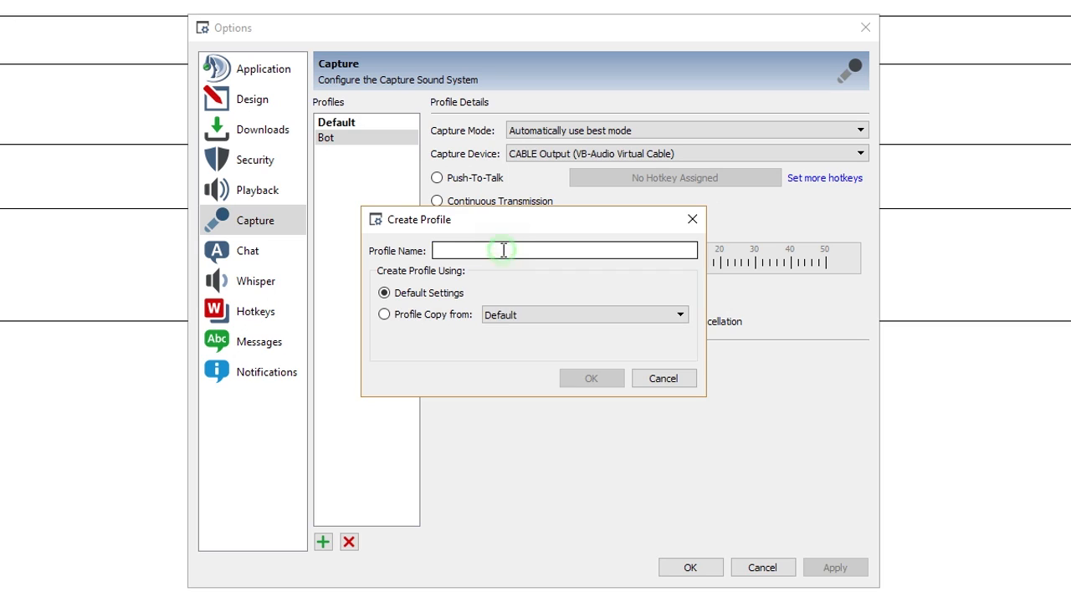
{"action": "type", "text": "Music Bot"}
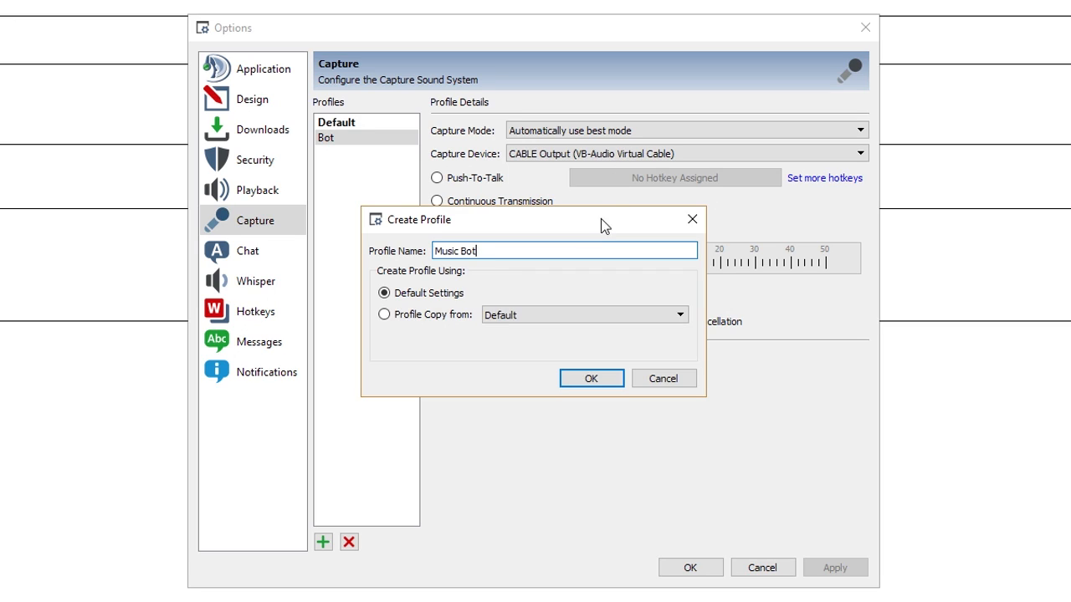
{"action": "left_click", "coordinate": [587, 380]}
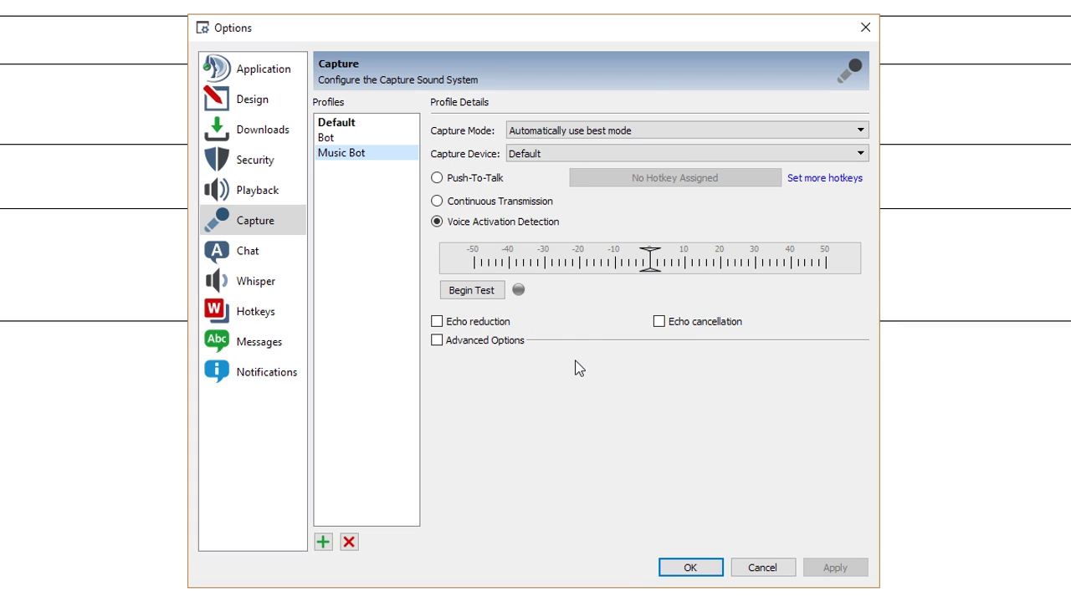
Set the Music Bot profile's capture device to CABLE Output (VB-Audio Virtual Cable).
{"action": "left_click", "coordinate": [555, 156]}
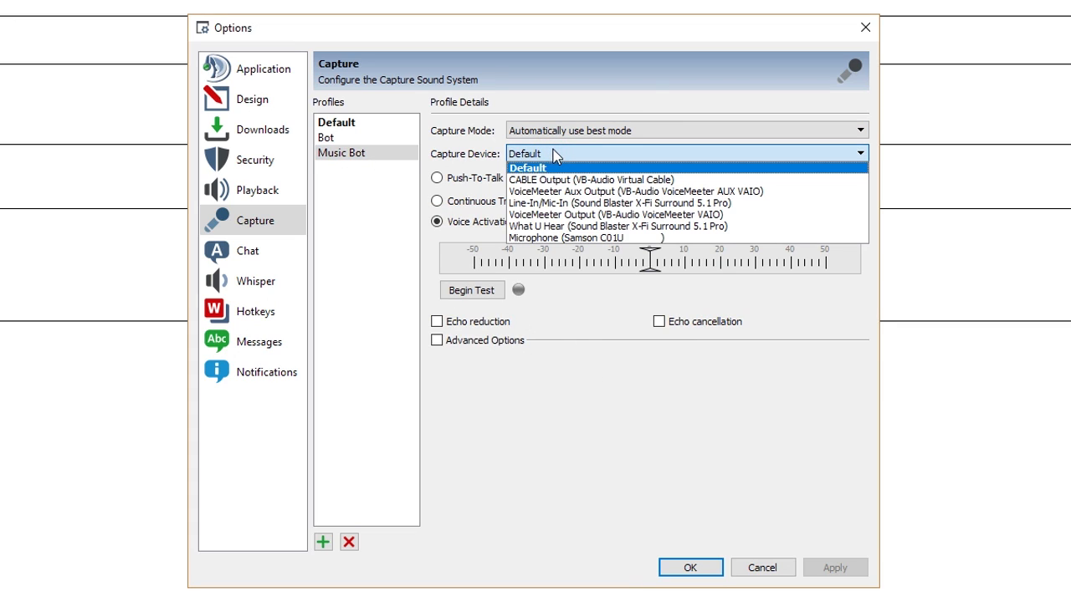
{"action": "left_click", "coordinate": [561, 179]}
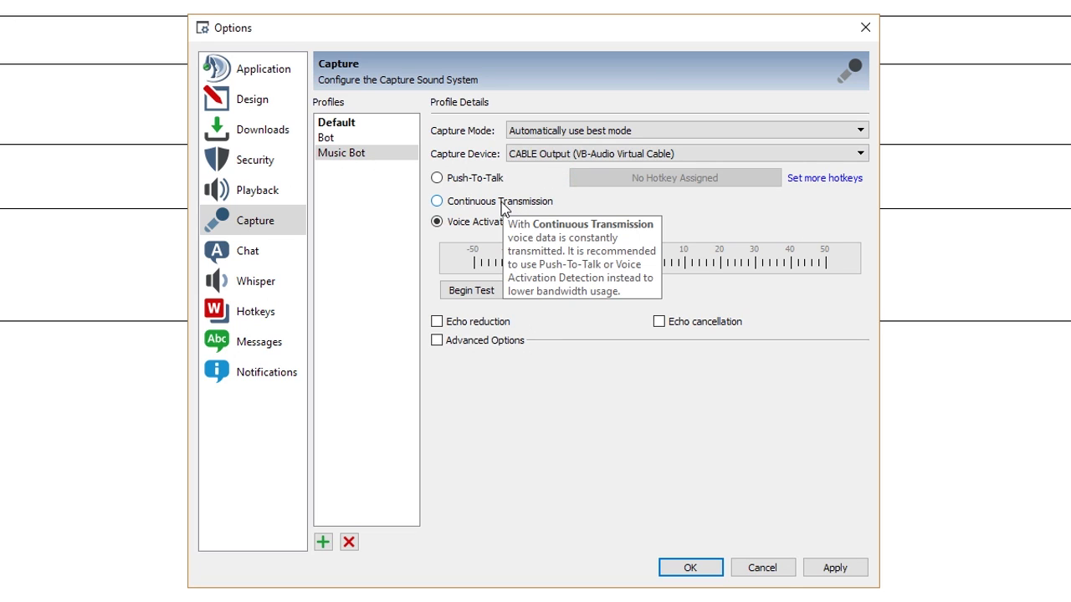
{"action": "left_click", "coordinate": [528, 437]}
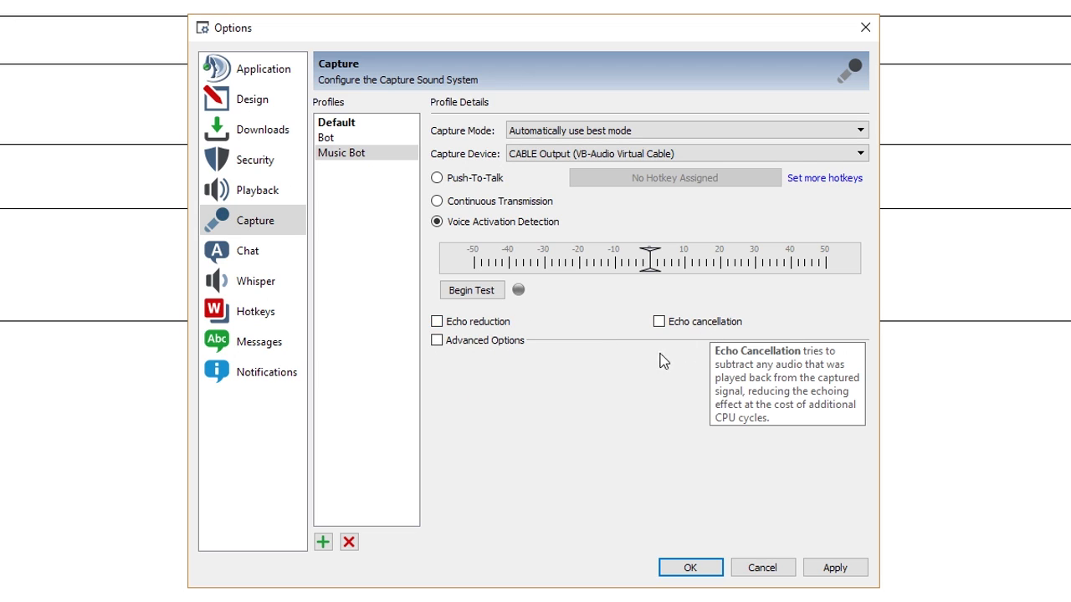
Turn off background noise removal, automatic voice gain control and delayed Push-To-Talk release for the Music Bot capture profile, then apply the settings.
{"action": "left_click", "coordinate": [480, 342]}
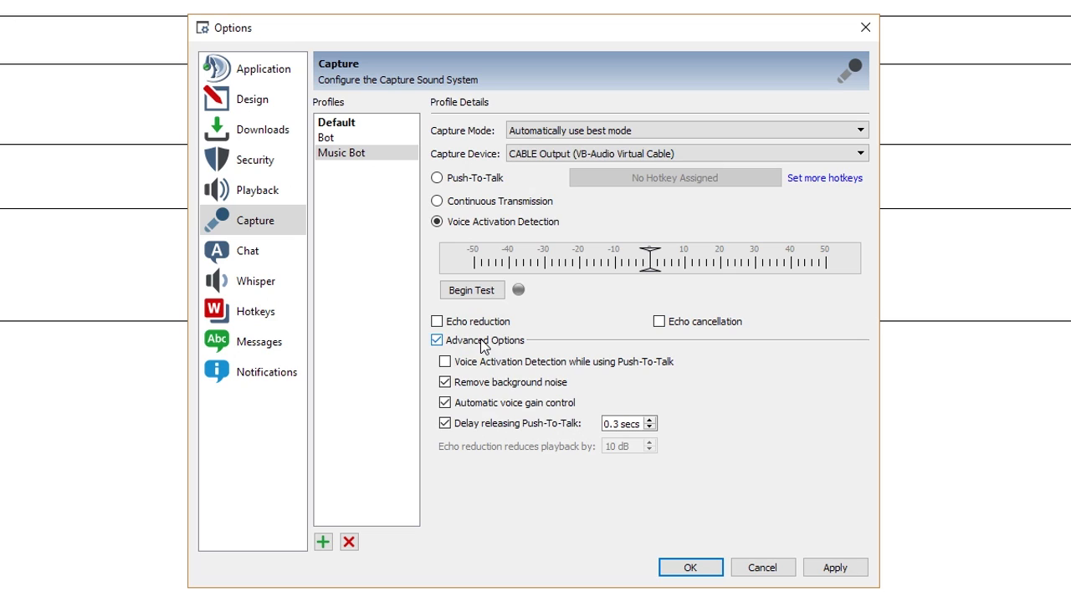
{"action": "left_click", "coordinate": [476, 383]}
{"action": "left_click", "coordinate": [487, 403]}
{"action": "left_click", "coordinate": [490, 425]}
{"action": "left_click", "coordinate": [469, 340]}
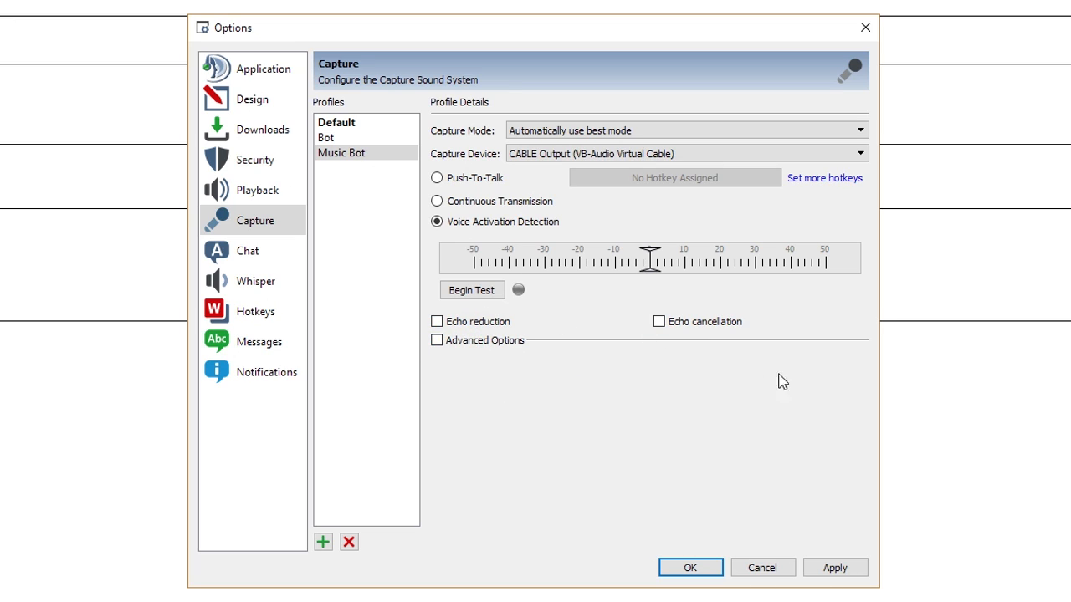
{"action": "left_click", "coordinate": [834, 565]}
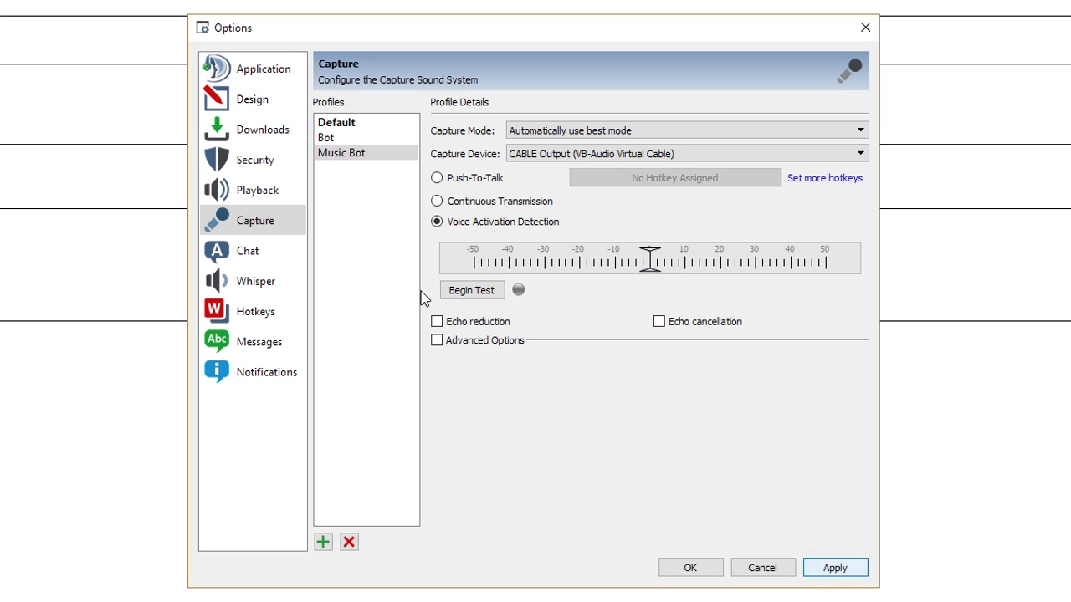
Switch to the Default capture profile and choose Microphone (Samson C01U) as its capture device.
{"action": "left_click", "coordinate": [367, 124]}
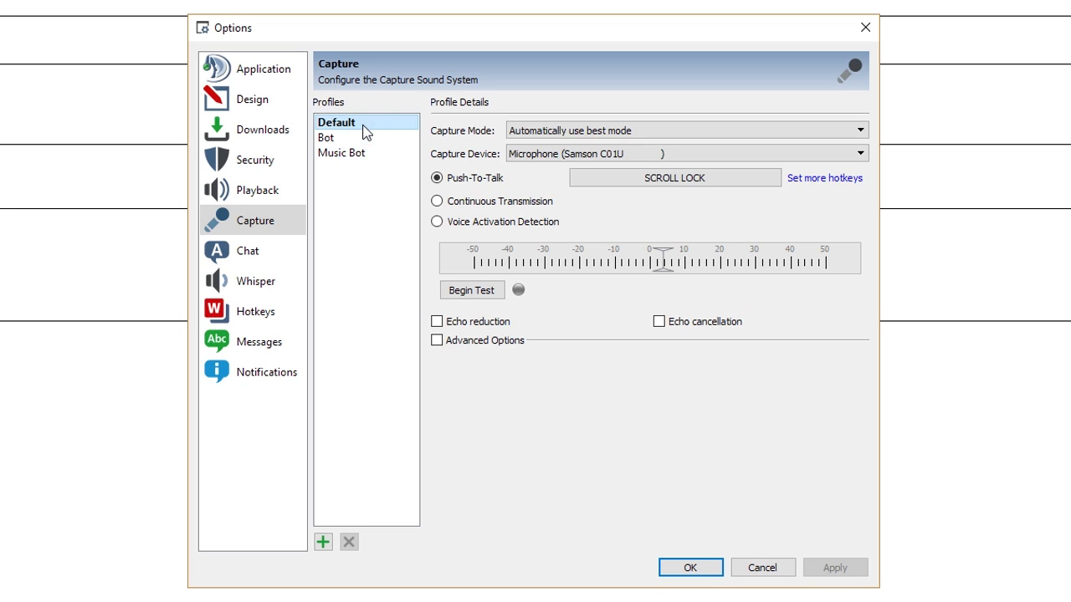
{"action": "left_click", "coordinate": [657, 154]}
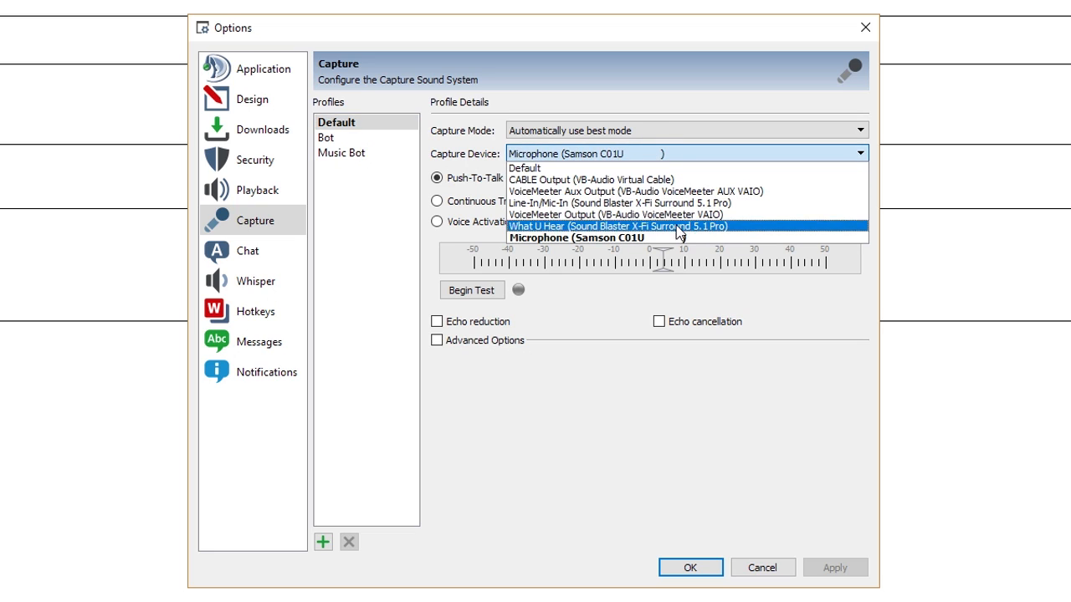
{"action": "left_click", "coordinate": [681, 237]}
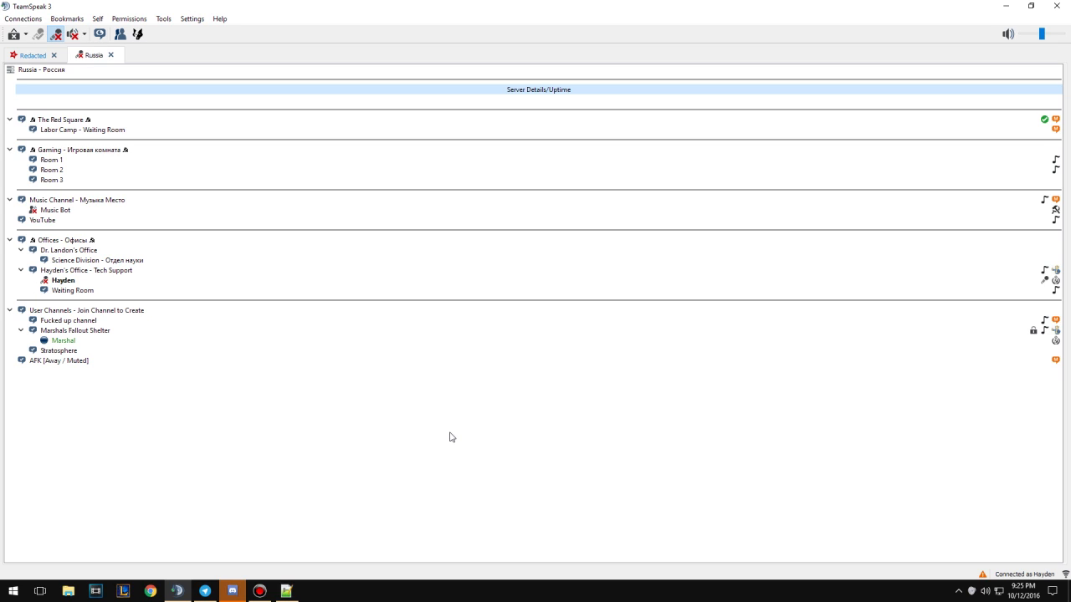
Open the bookmark manager and delete the existing Russia - Bot bookmark.
{"action": "key", "text": "ctrl+b"}
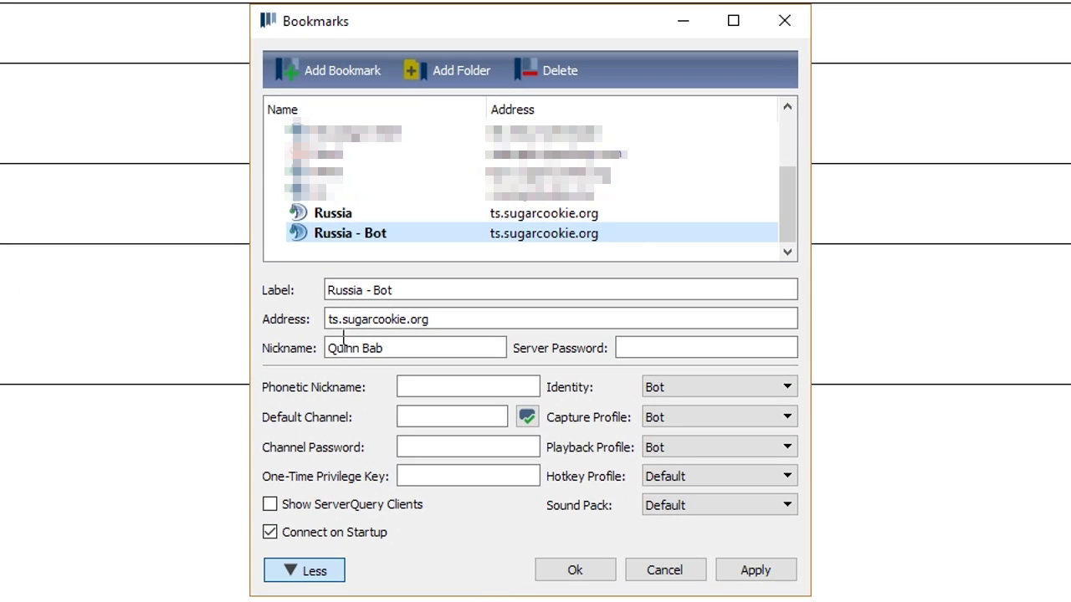
{"action": "right_click", "coordinate": [372, 234]}
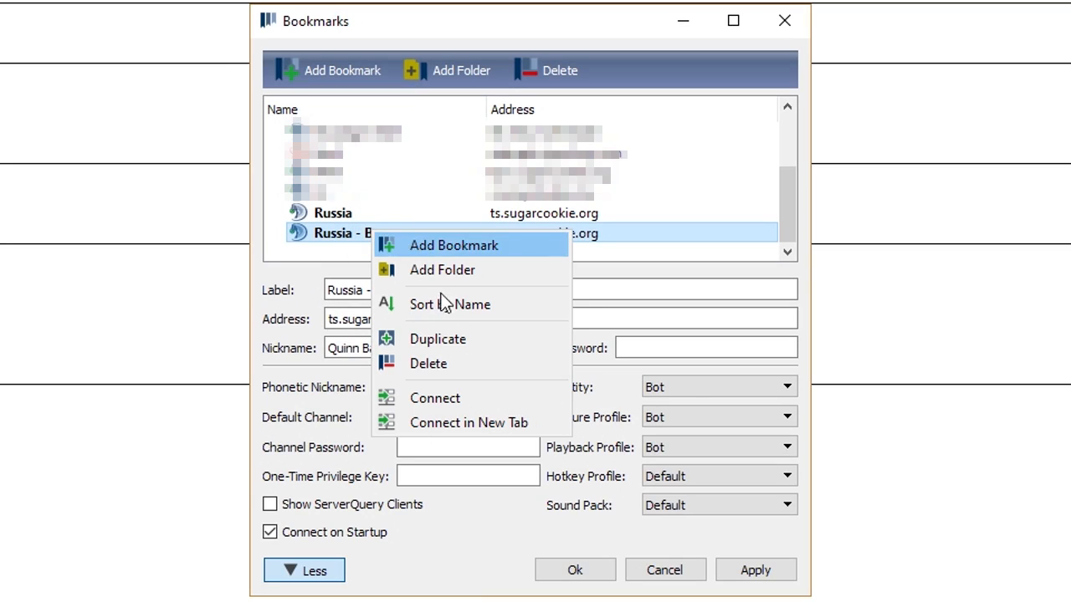
{"action": "left_click", "coordinate": [437, 364]}
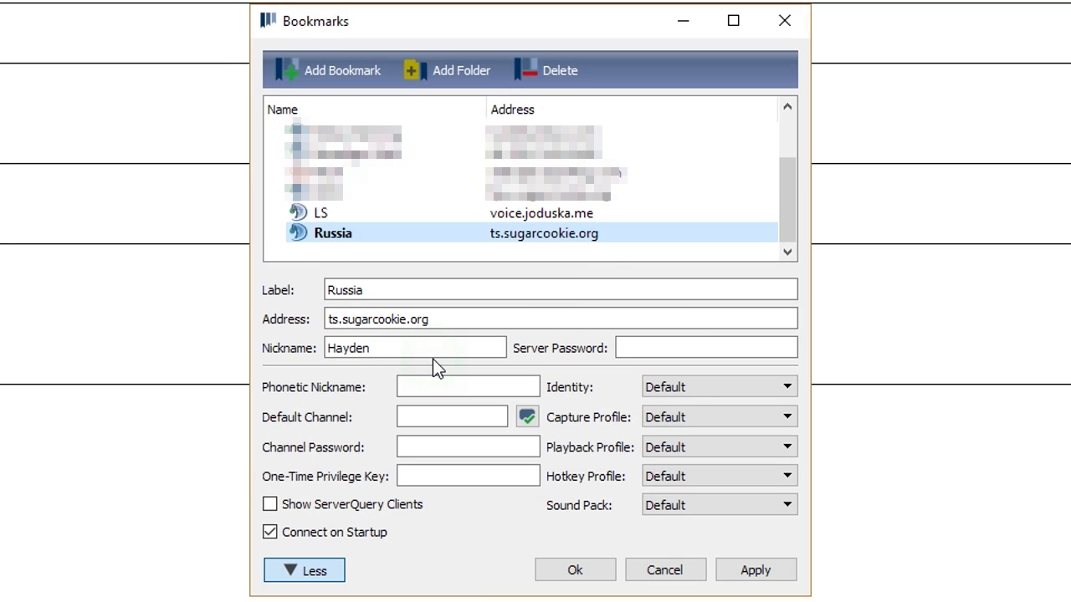
Duplicate the Russia server bookmark and label the copy Russia - Bot.
{"action": "right_click", "coordinate": [349, 232]}
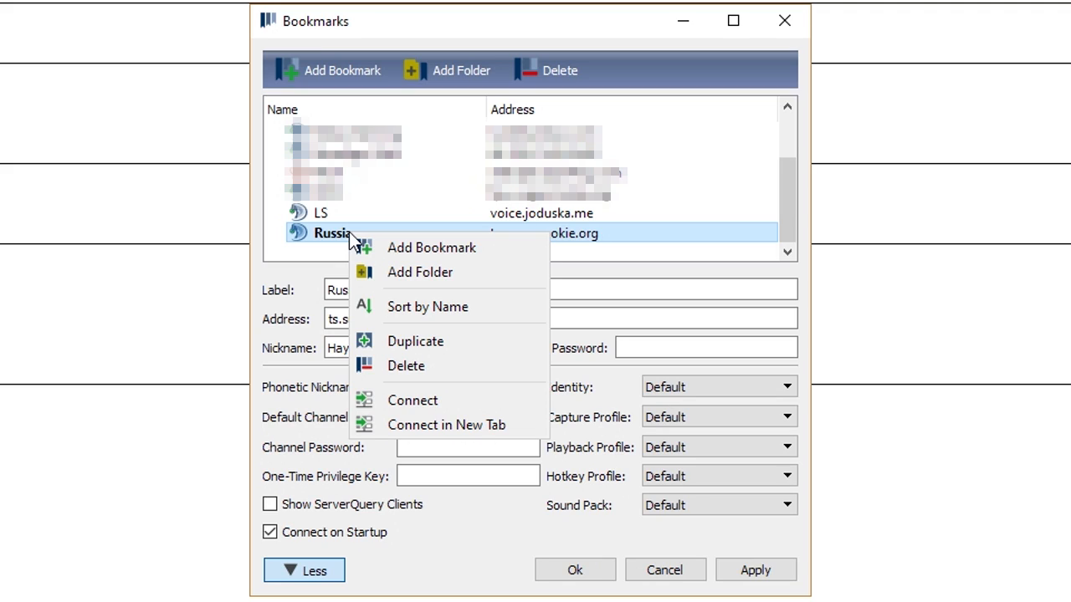
{"action": "left_click", "coordinate": [438, 341]}
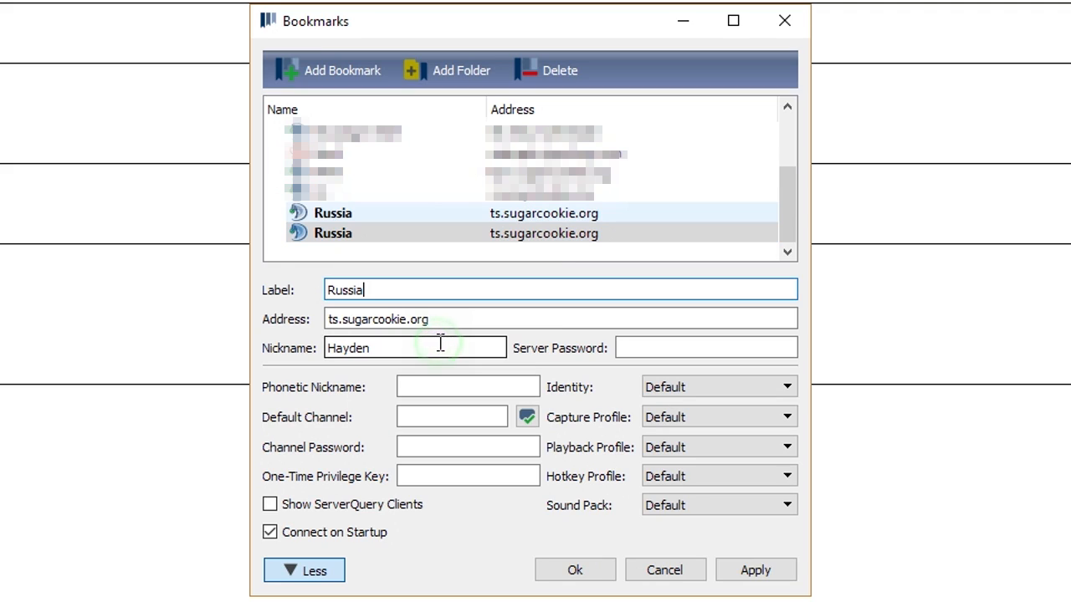
{"action": "left_click", "coordinate": [450, 233]}
{"action": "left_click", "coordinate": [430, 292]}
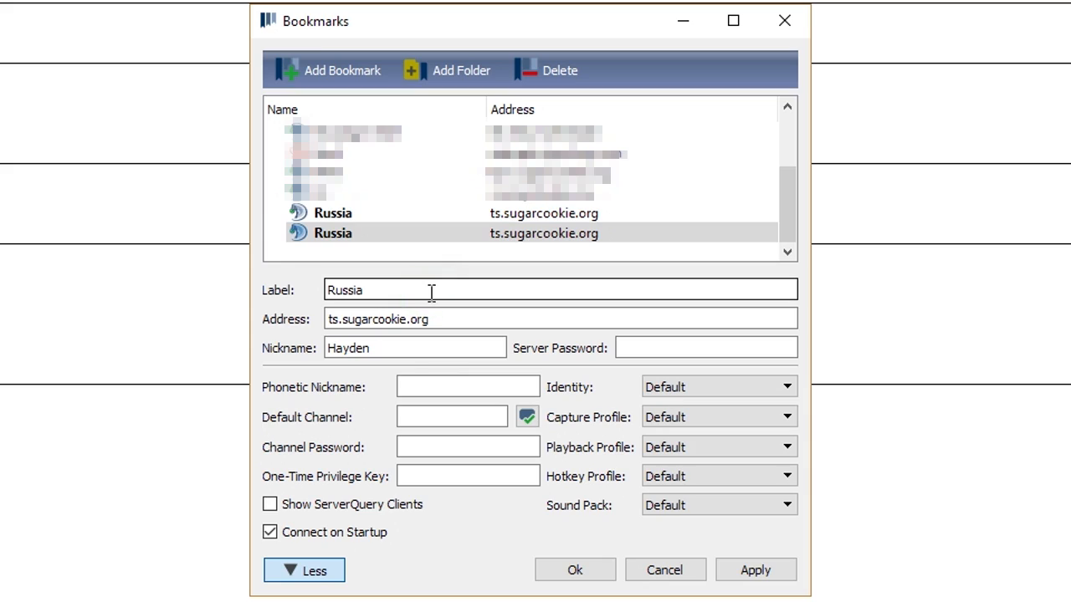
{"action": "type", "text": "- Bot"}
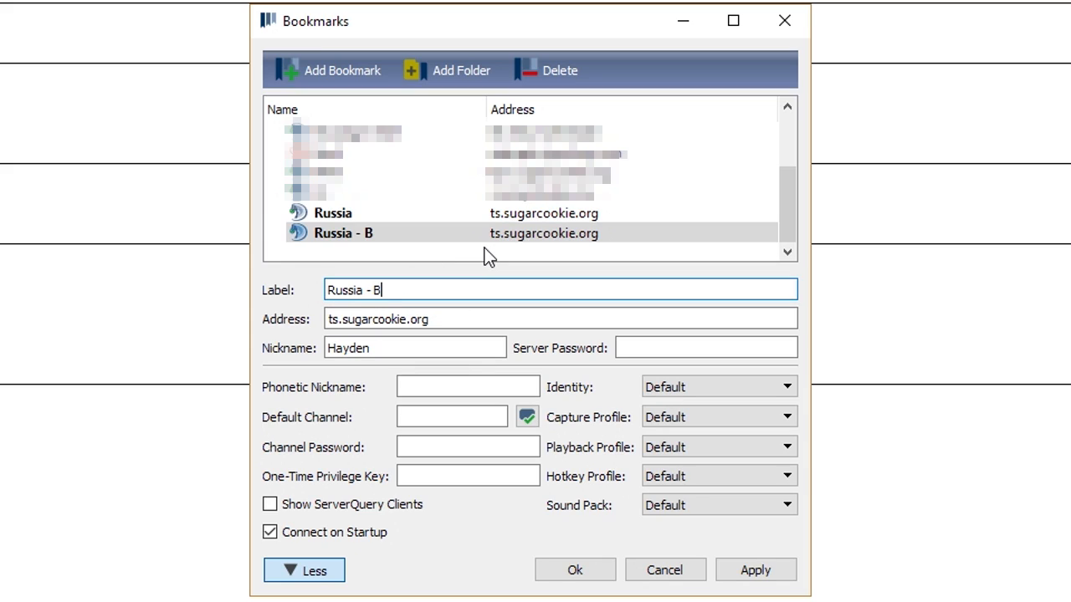
{"action": "left_click", "coordinate": [495, 318]}
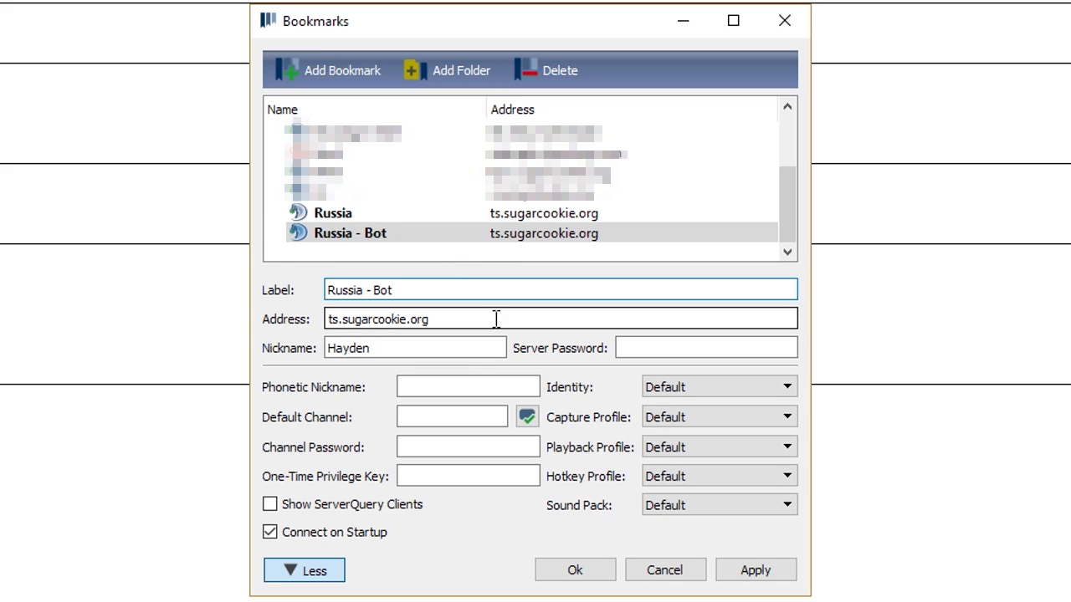
Set the Russia - Bot bookmark's identity, capture profile and playback profile to Bot, then save the bookmarks.
{"action": "left_click", "coordinate": [465, 346]}
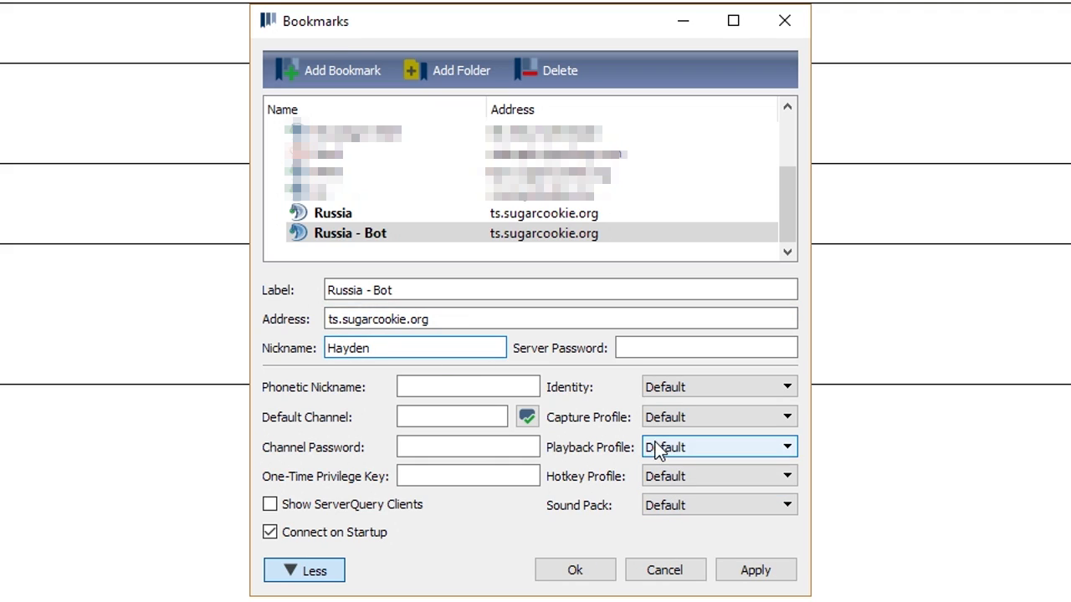
{"action": "left_click", "coordinate": [712, 387]}
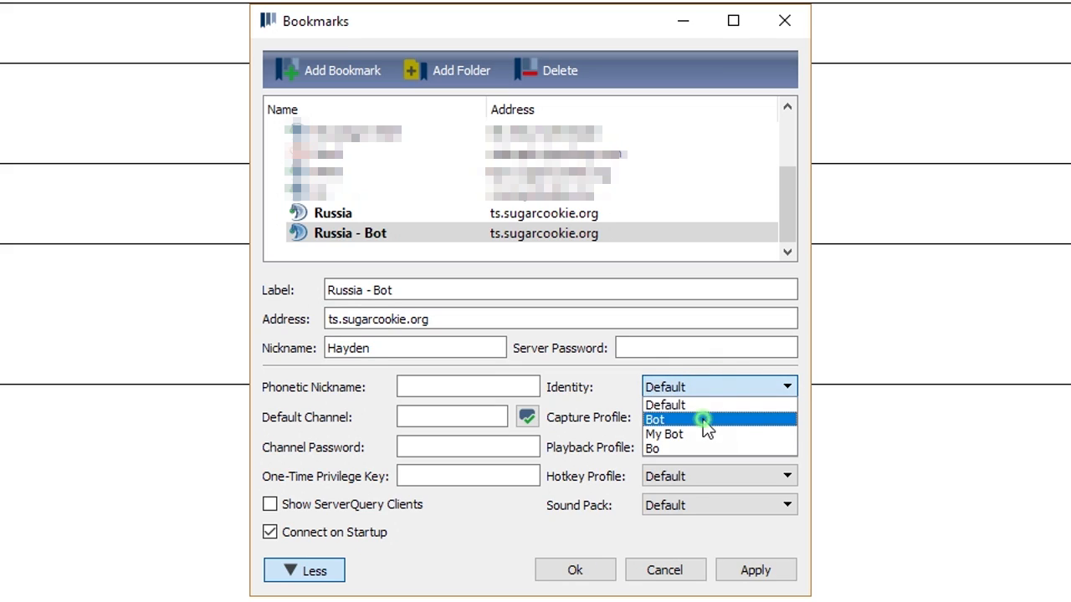
{"action": "left_click", "coordinate": [702, 419]}
{"action": "left_click", "coordinate": [702, 417]}
{"action": "left_click", "coordinate": [700, 464]}
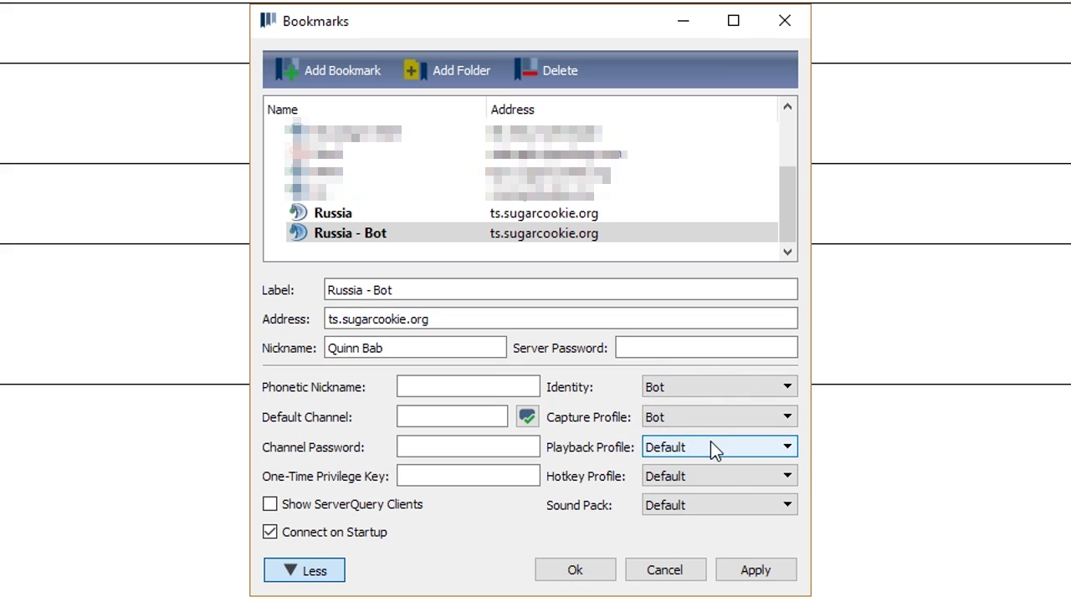
{"action": "left_click", "coordinate": [712, 446]}
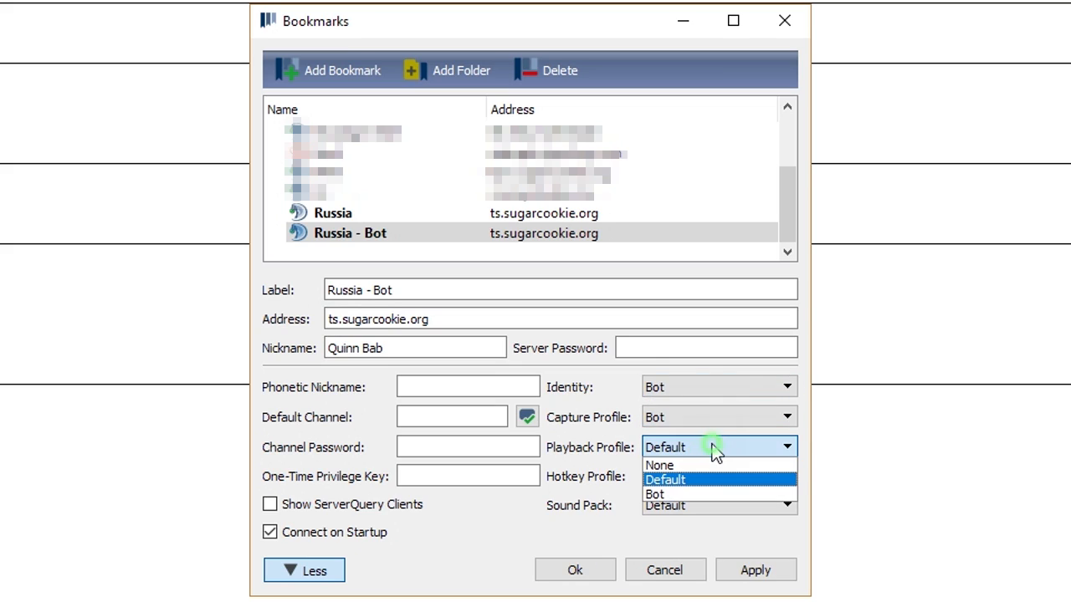
{"action": "left_click", "coordinate": [697, 494]}
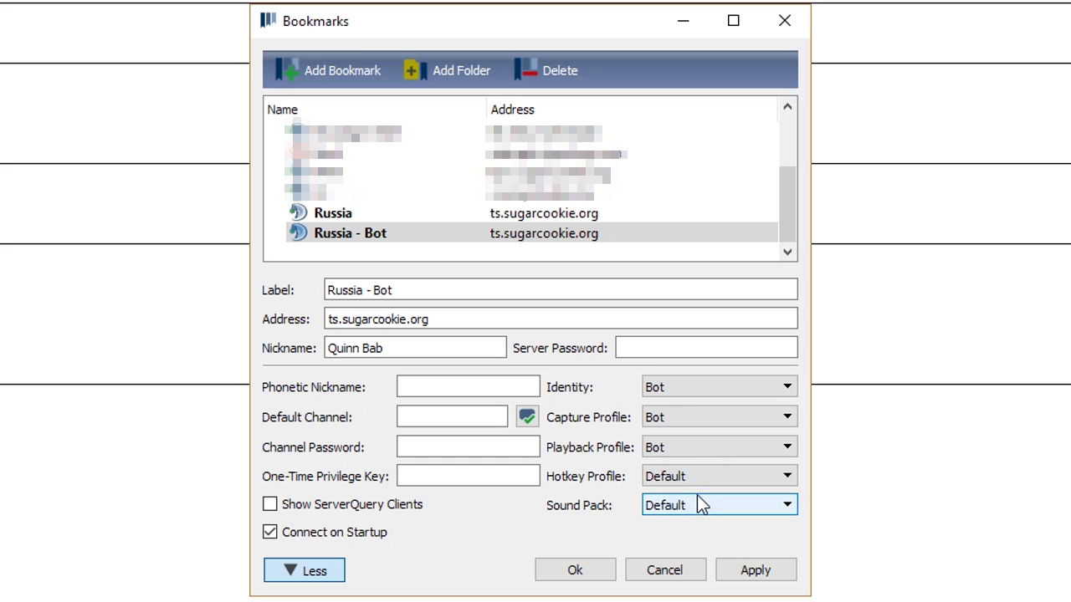
{"action": "left_click", "coordinate": [754, 573]}
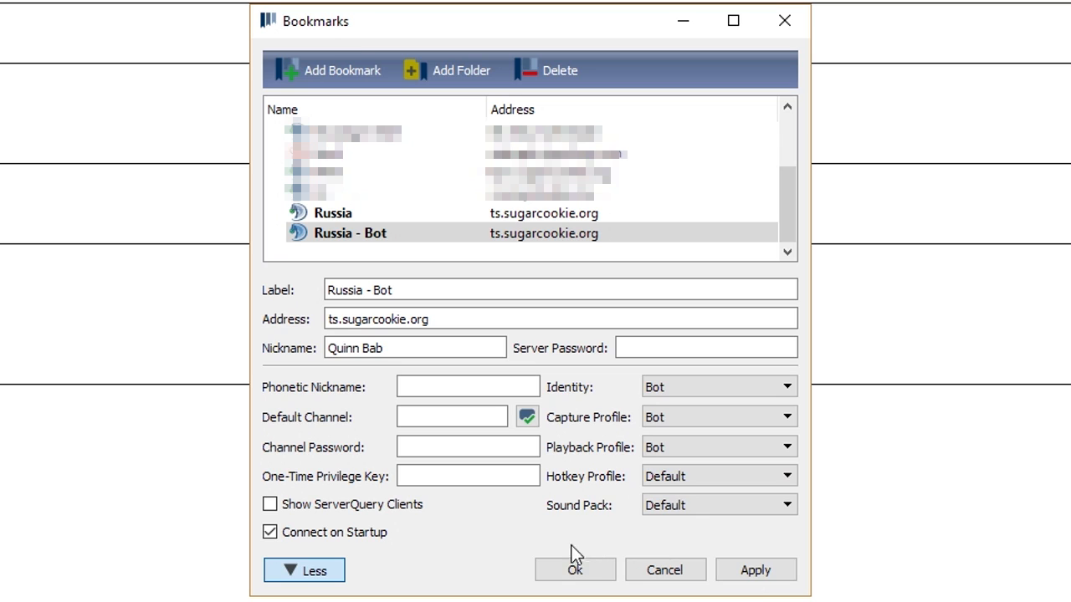
{"action": "left_click", "coordinate": [577, 577]}
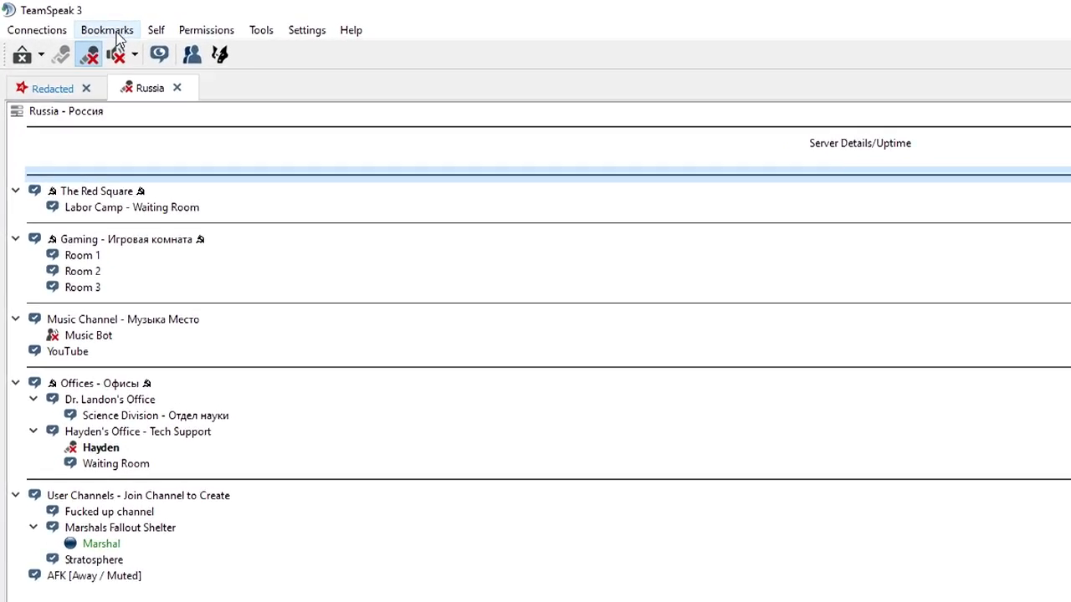
Connect to the Russia - Bot bookmark in a new tab.
{"action": "left_click", "coordinate": [116, 34]}
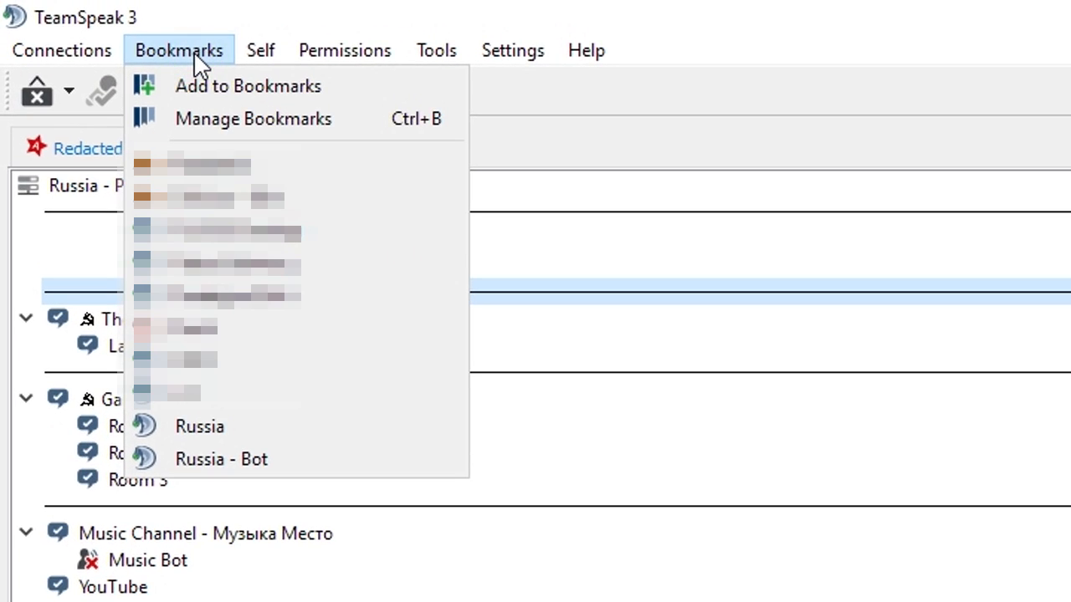
{"action": "right_click", "coordinate": [348, 457]}
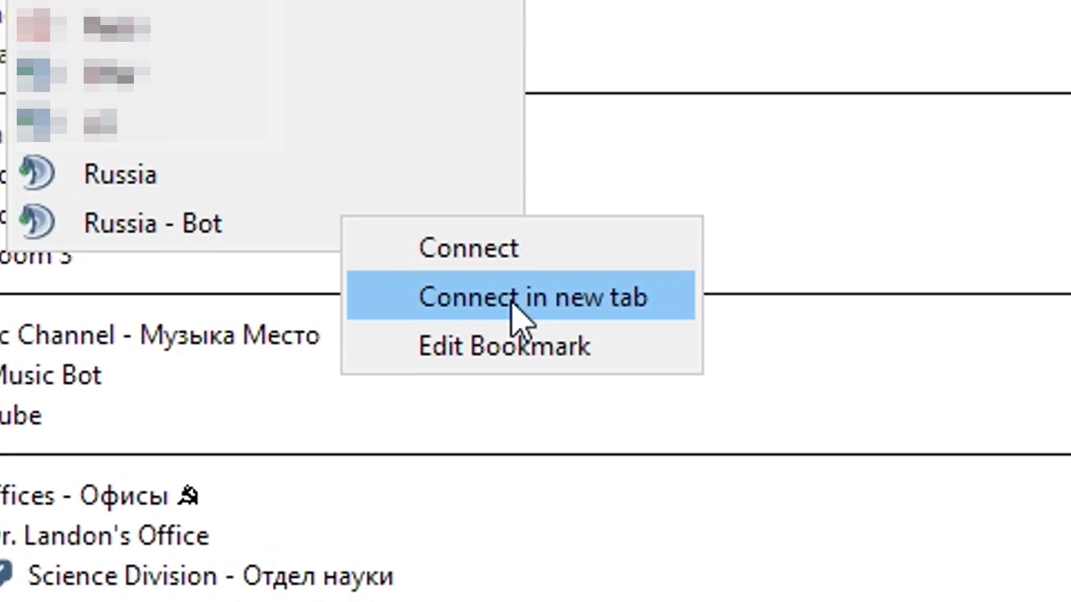
{"action": "left_click", "coordinate": [515, 311]}
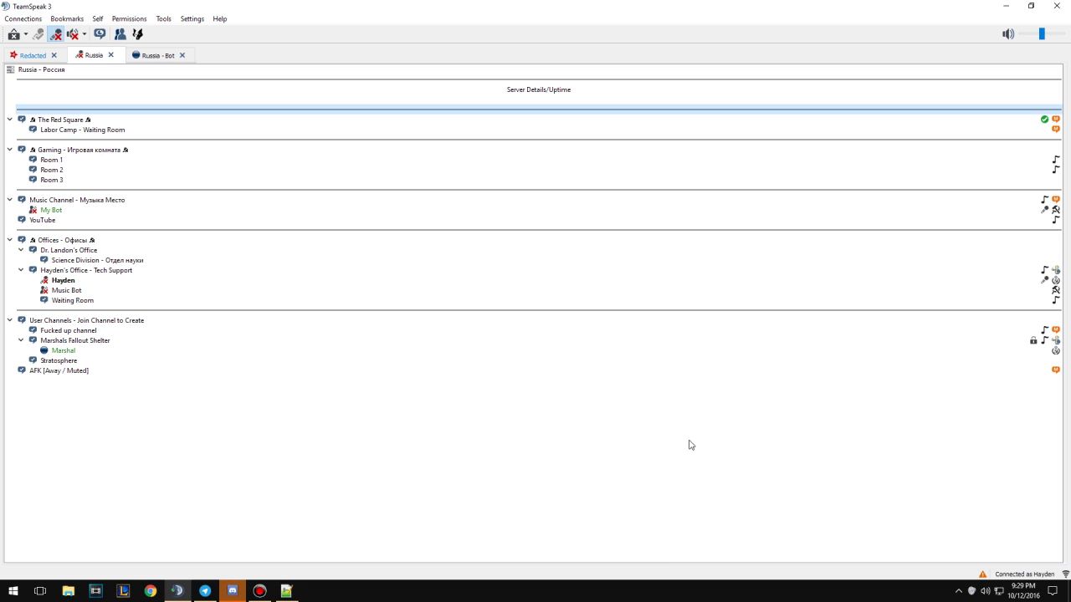
{"action": "left_click", "coordinate": [465, 448]}
{"action": "key", "text": "alt+Tab"}
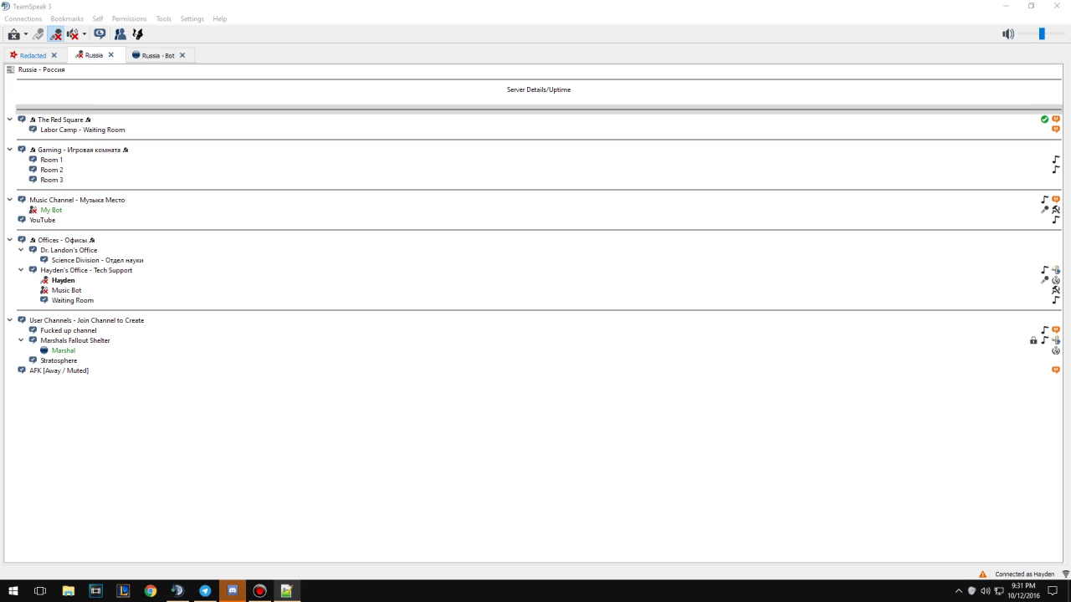
{"action": "left_click", "coordinate": [620, 397]}
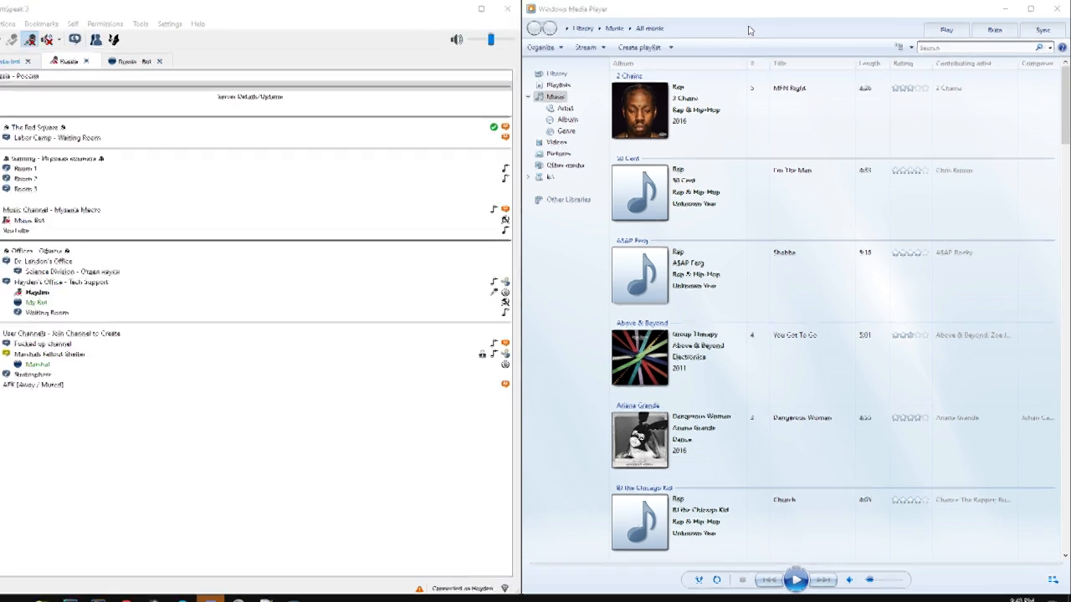
Open the properties of the Speakers device from the device options of Windows Media Player.
{"action": "right_click", "coordinate": [795, 25]}
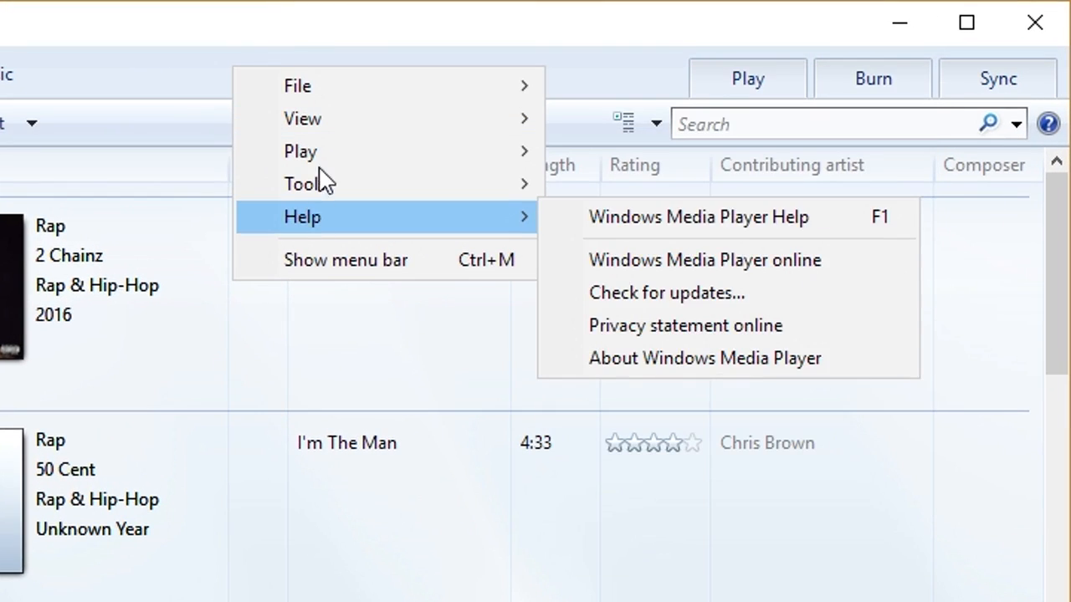
{"action": "right_click", "coordinate": [166, 73]}
{"action": "mouse_move", "coordinate": [262, 92]}
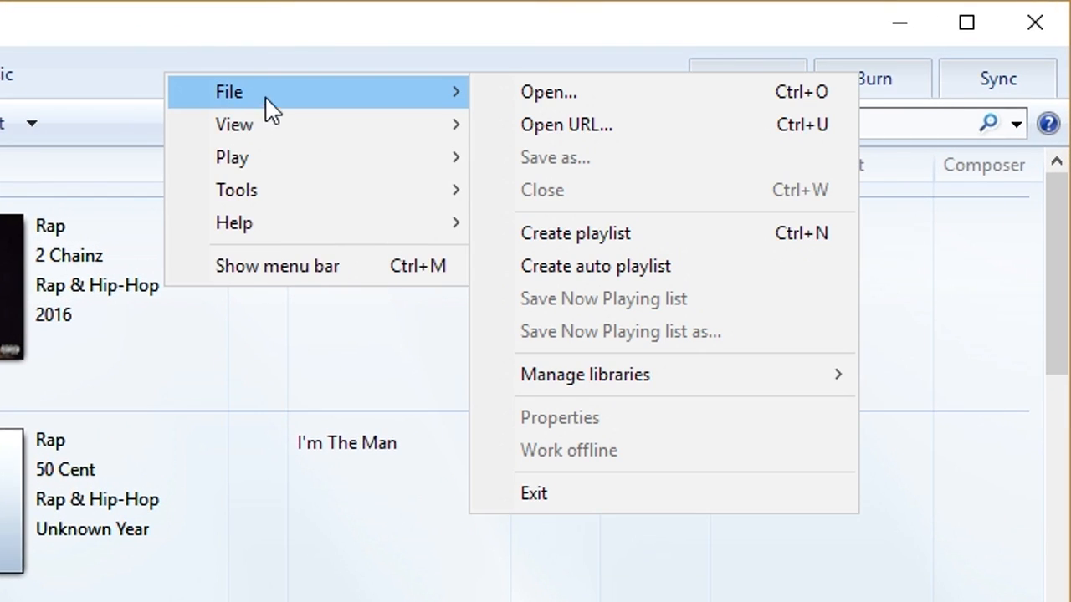
{"action": "mouse_move", "coordinate": [273, 190]}
{"action": "left_click", "coordinate": [525, 309]}
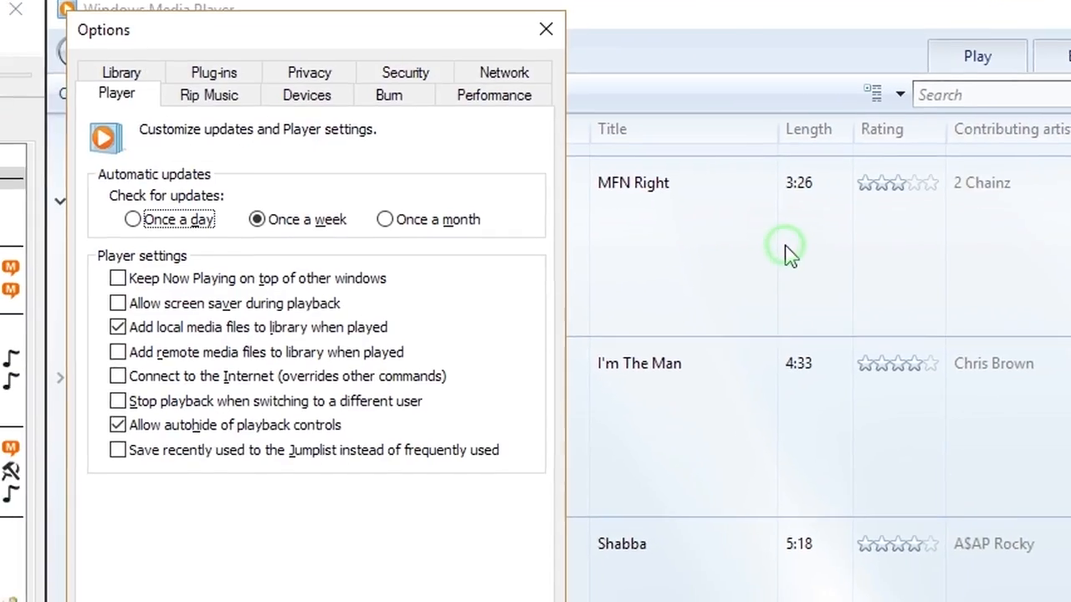
{"action": "left_click", "coordinate": [519, 77]}
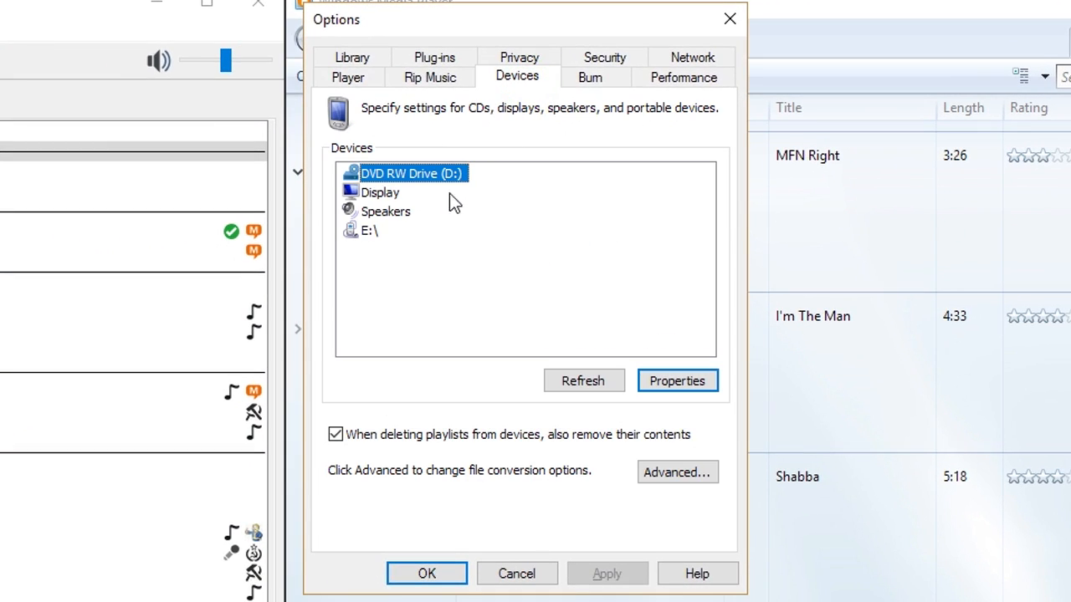
{"action": "left_click", "coordinate": [391, 211]}
{"action": "left_click", "coordinate": [671, 385]}
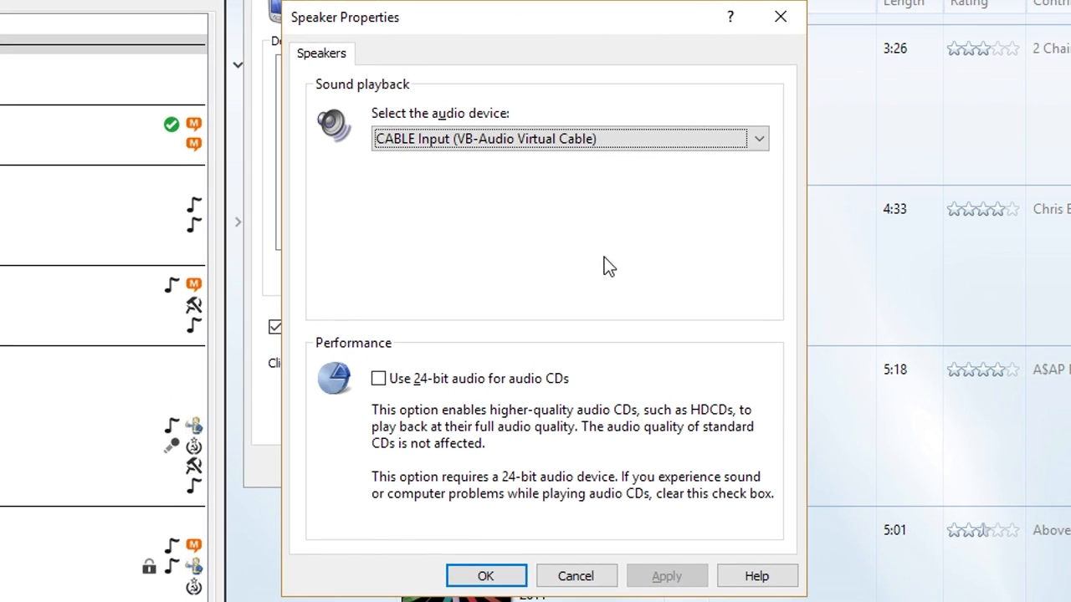
Set the speakers' audio device to CABLE Input (VB-Audio Virtual Cable), apply it and close the options.
{"action": "left_click", "coordinate": [621, 213]}
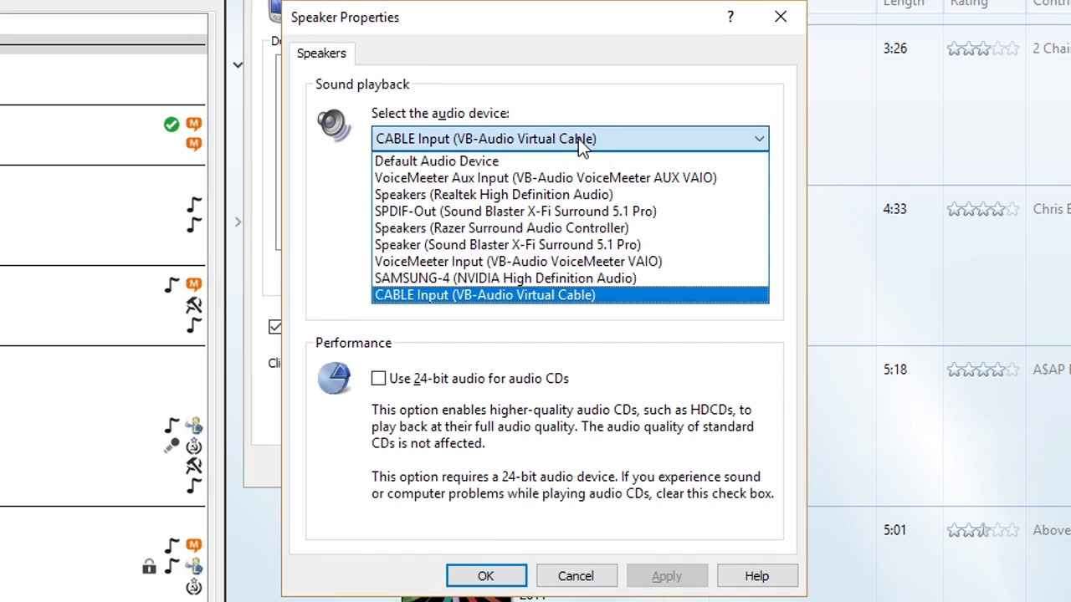
{"action": "left_click", "coordinate": [538, 296]}
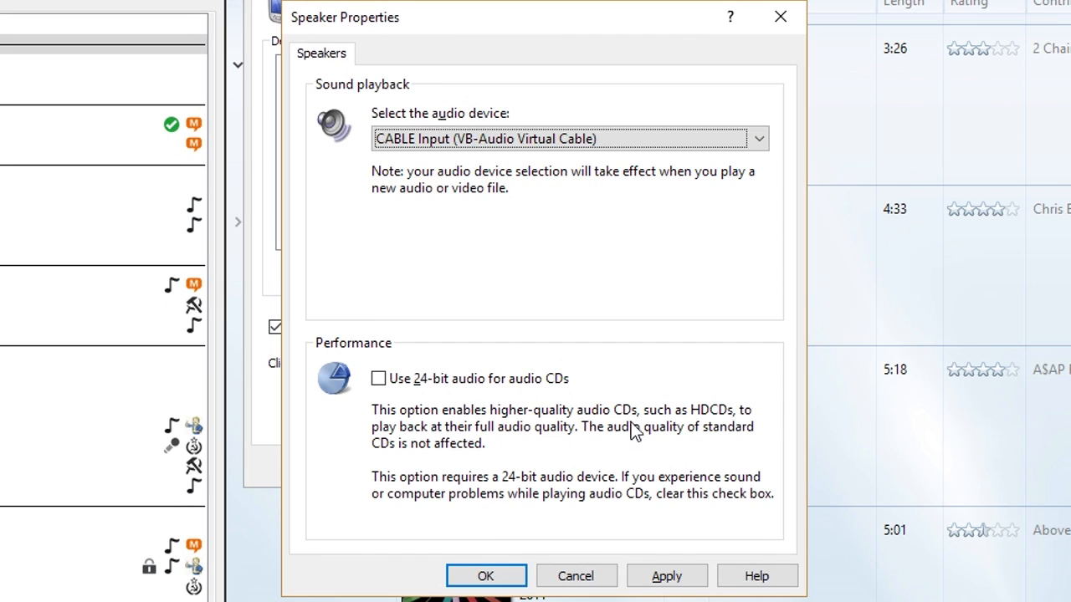
{"action": "left_click", "coordinate": [661, 576]}
{"action": "left_click", "coordinate": [560, 576]}
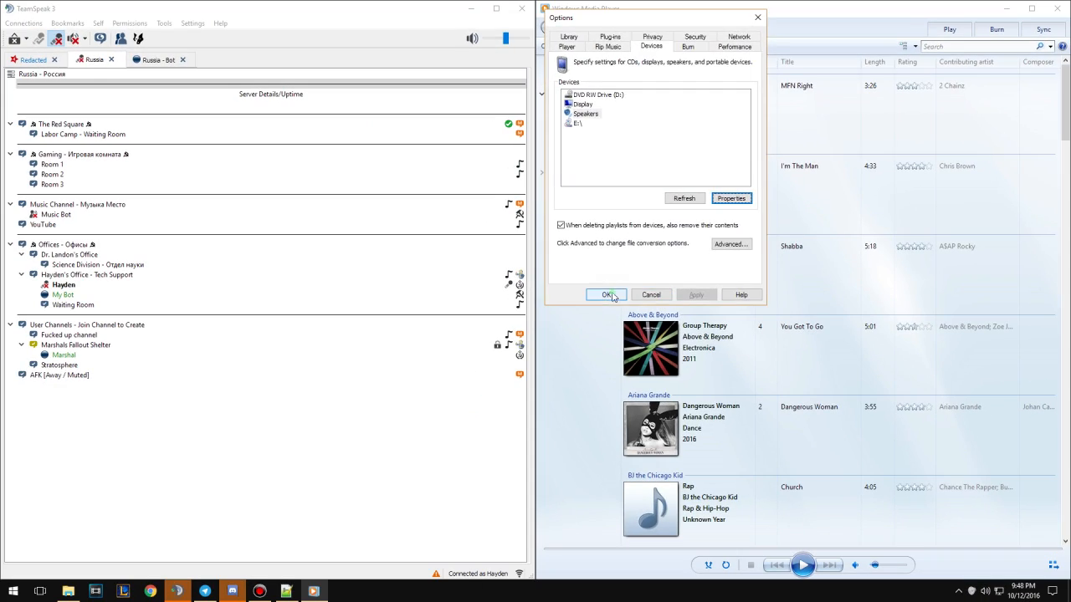
{"action": "left_click", "coordinate": [608, 294]}
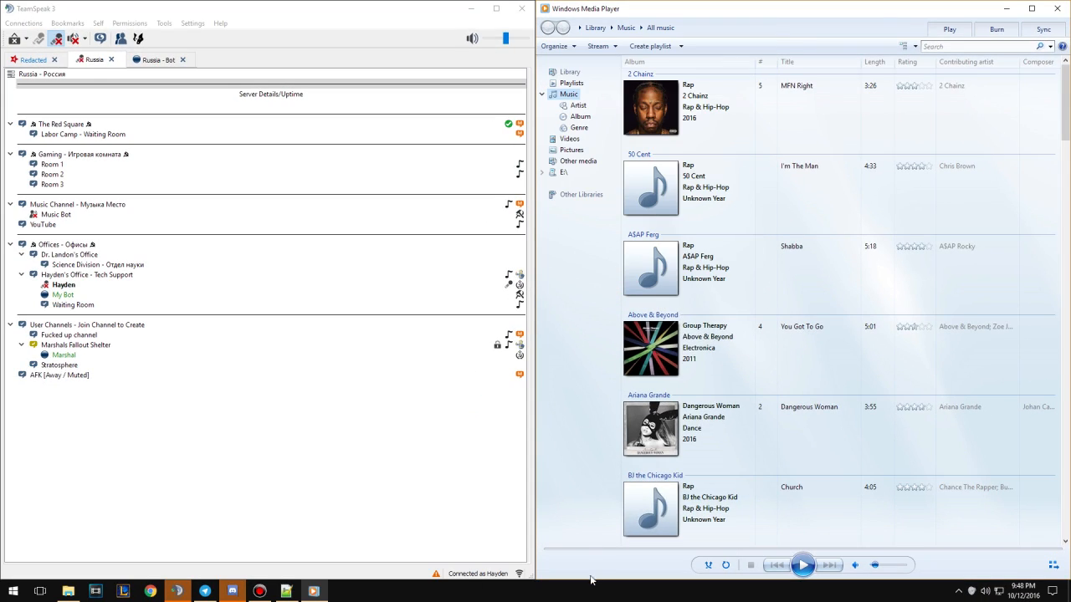
Restart Windows Media Player and snap its window beside TeamSpeak.
{"action": "left_click", "coordinate": [1058, 10]}
{"action": "key", "text": "super"}
{"action": "type", "text": "windows"}
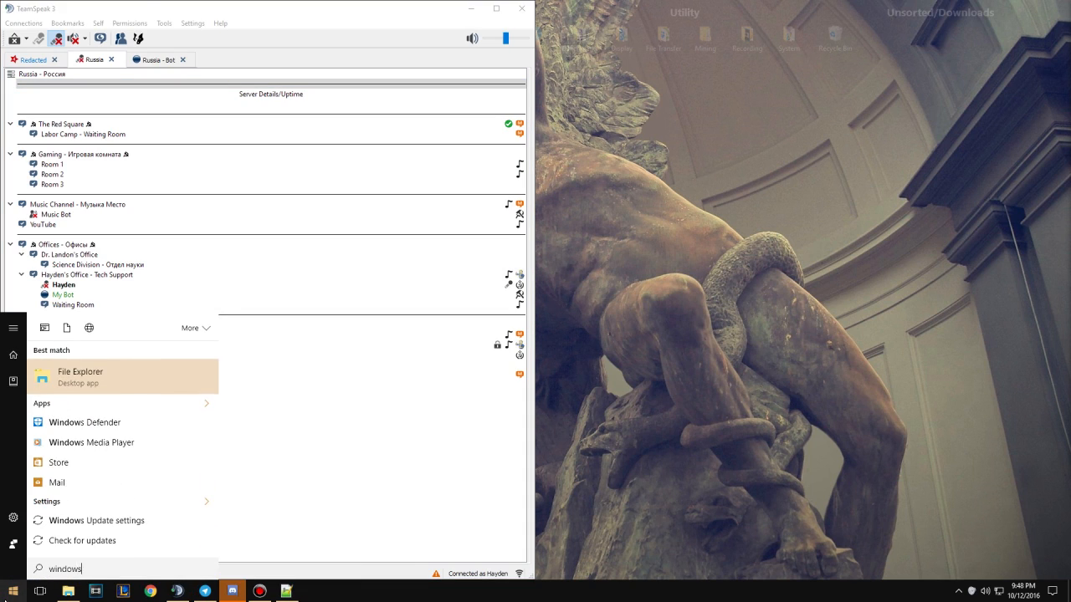
{"action": "key", "text": "Return"}
{"action": "left_click_drag", "start_coordinate": [410, 6], "coordinate": [1067, 126]}
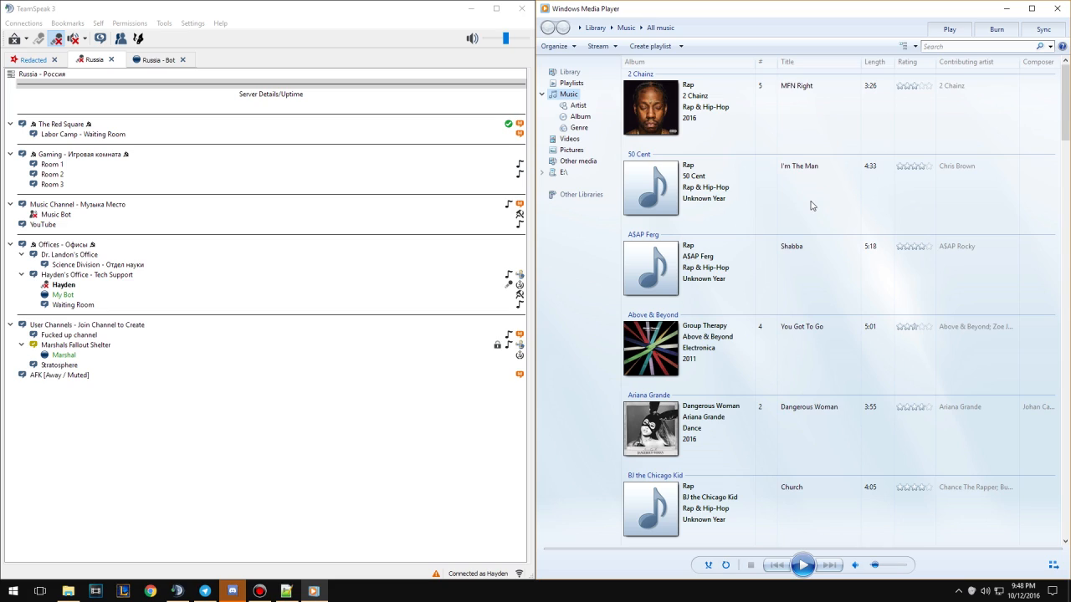
Play the song You Got To Go and adjust the player's volume to about 12.
{"action": "double_click", "coordinate": [814, 332]}
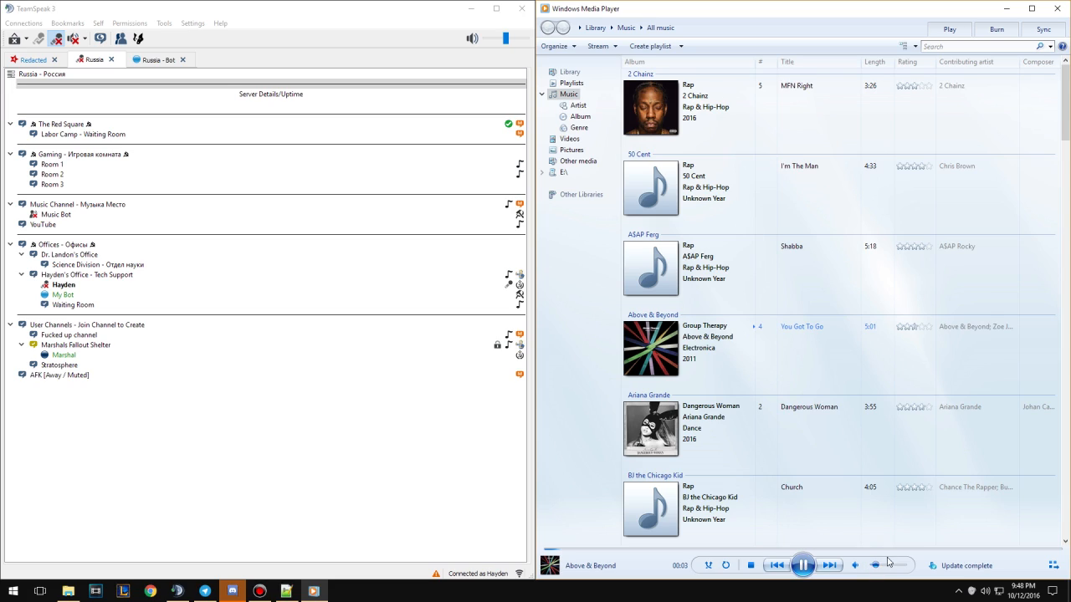
{"action": "mouse_move", "coordinate": [876, 566]}
{"action": "left_mouse_down"}
{"action": "mouse_move", "coordinate": [890, 568]}
{"action": "mouse_move", "coordinate": [877, 572]}
{"action": "left_mouse_up"}
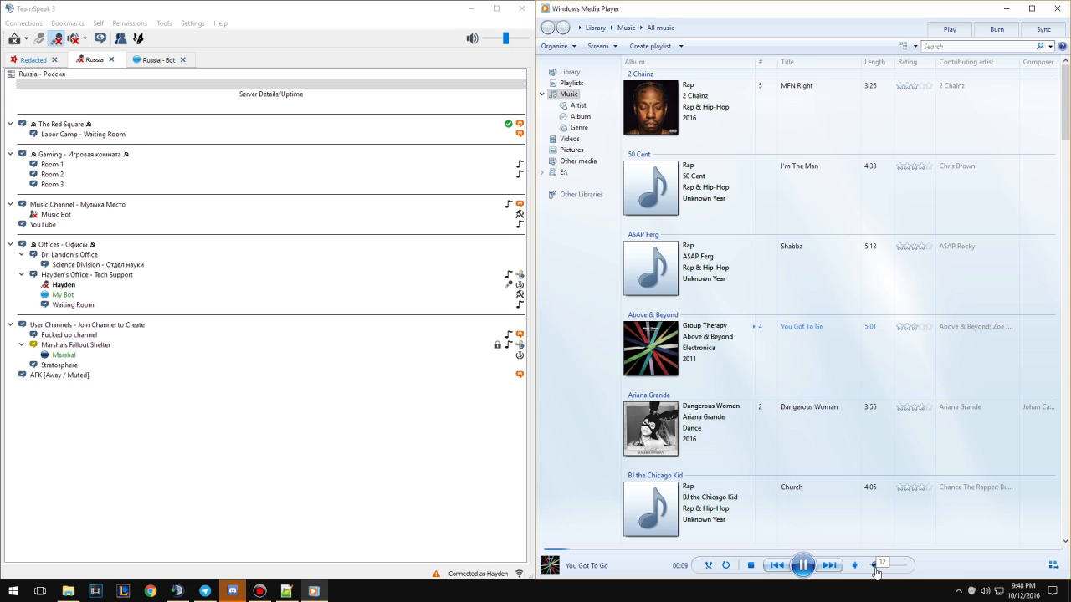
{"action": "left_click_drag", "start_coordinate": [278, 284], "coordinate": [199, 284]}
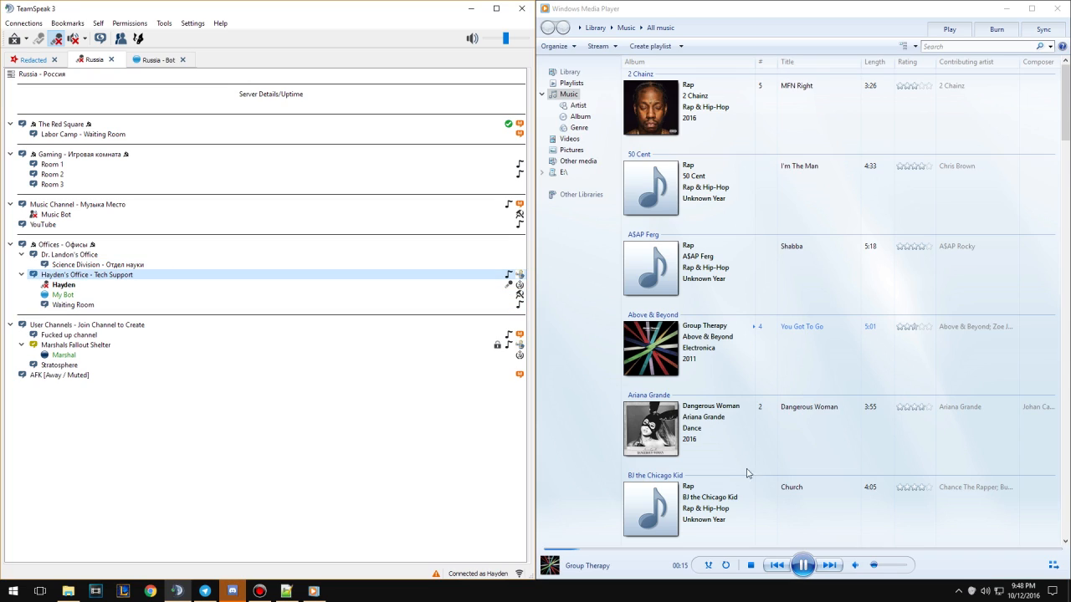
{"action": "left_click", "coordinate": [874, 566]}
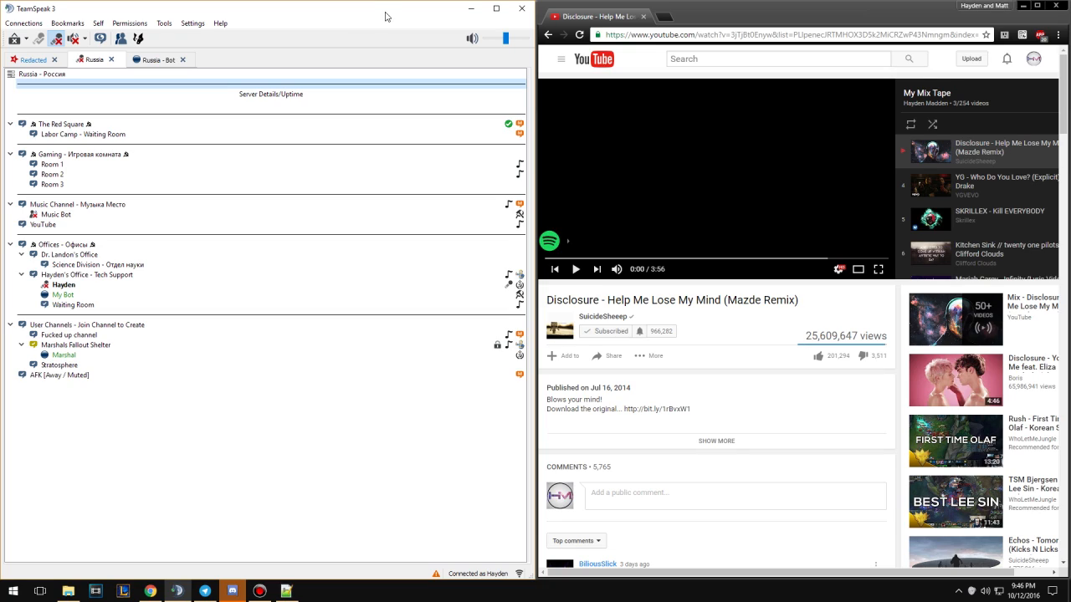
{"action": "left_click", "coordinate": [699, 14]}
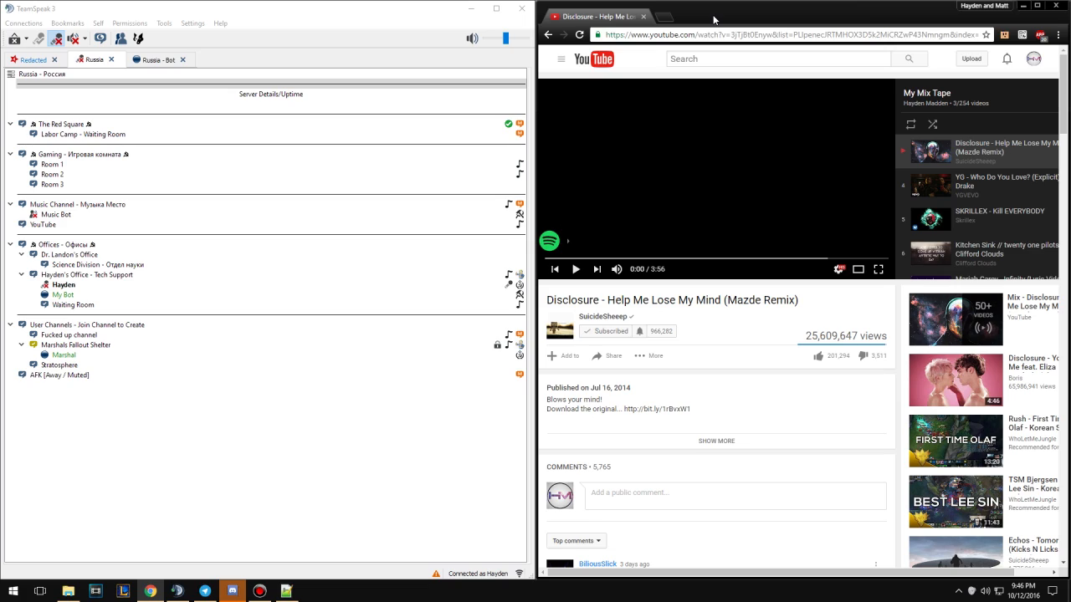
{"action": "left_click", "coordinate": [399, 13]}
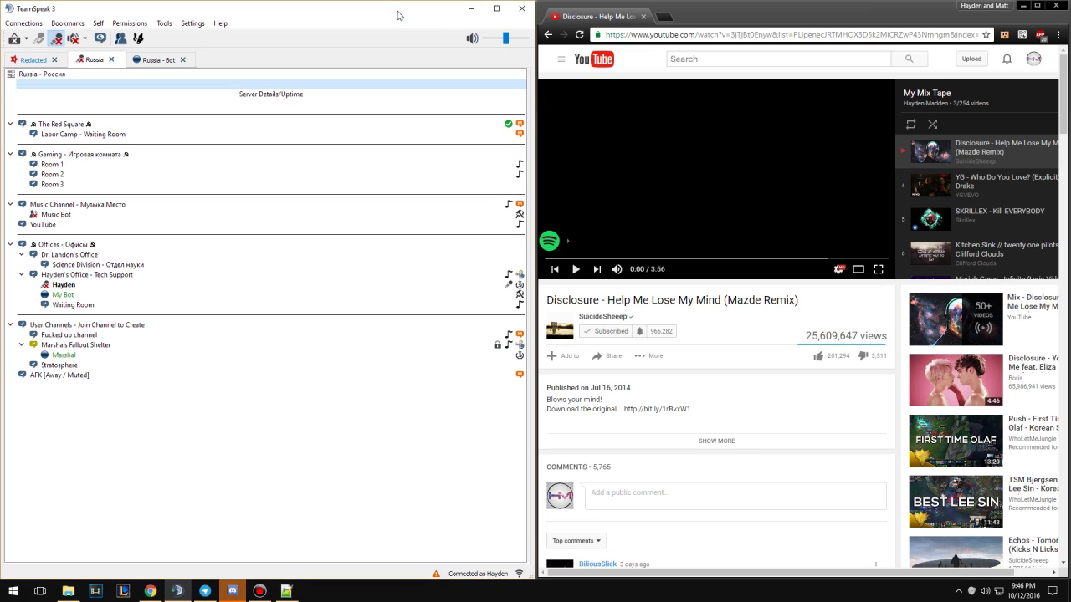
{"action": "left_click", "coordinate": [172, 294]}
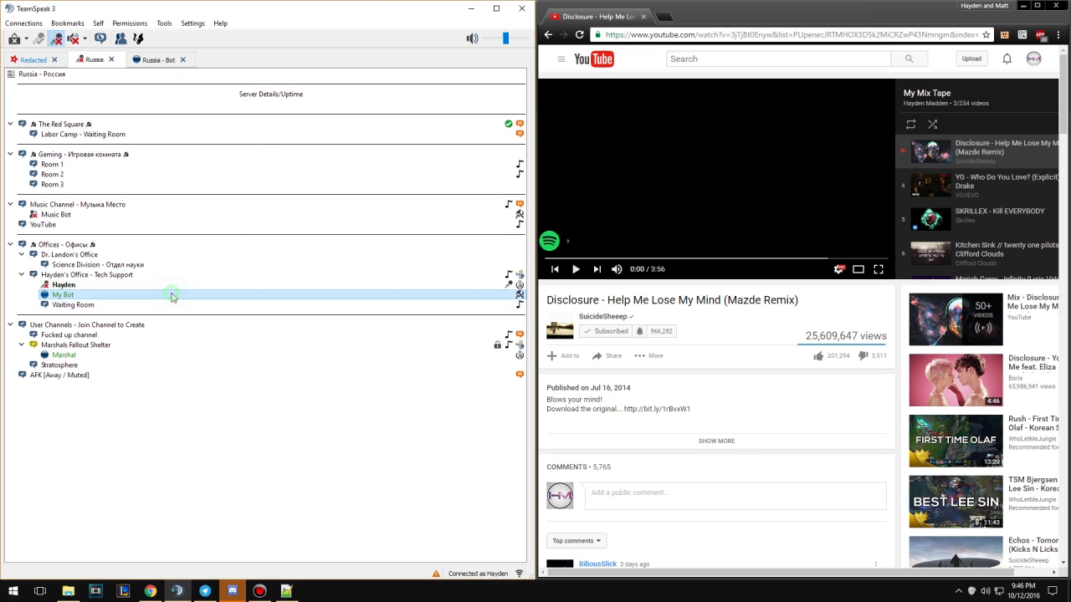
Make CABLE Input (VB-Audio Virtual Cable) the default Windows playback device and close the sound settings.
{"action": "left_click", "coordinate": [829, 594]}
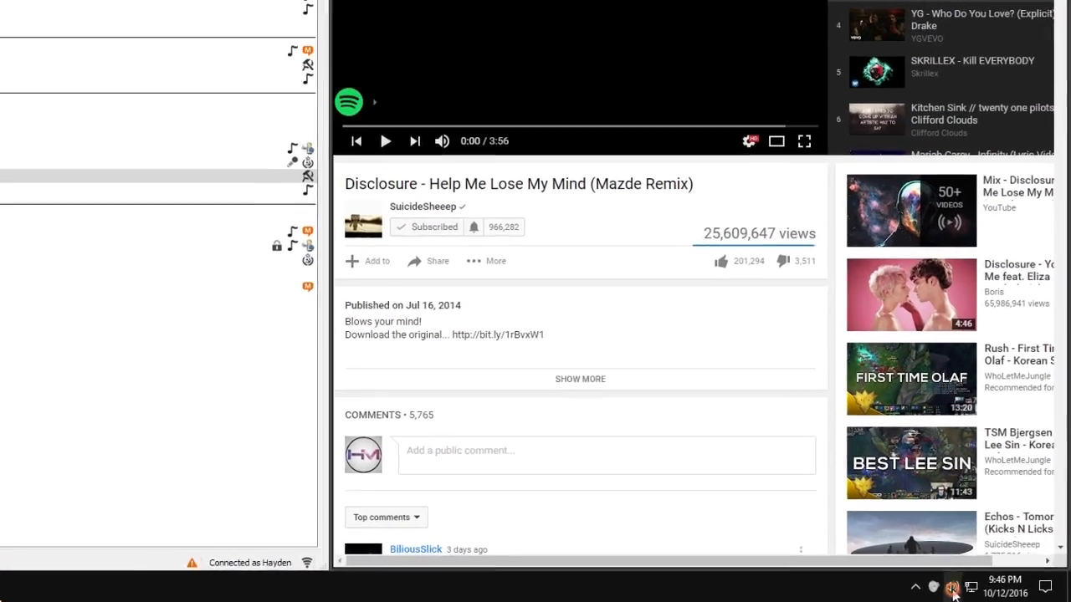
{"action": "right_click", "coordinate": [984, 590]}
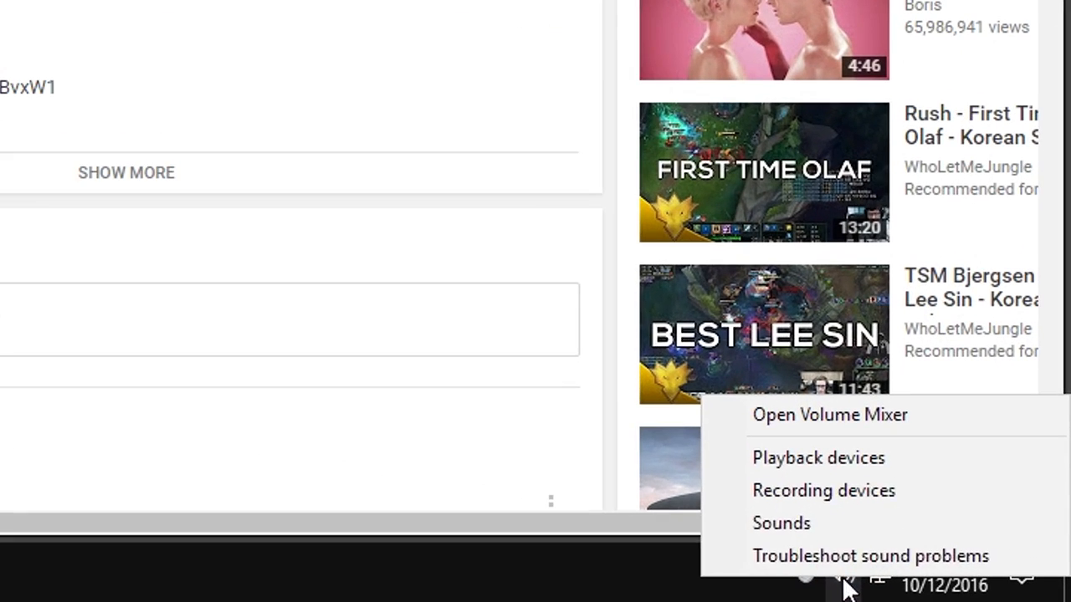
{"action": "left_click", "coordinate": [813, 460]}
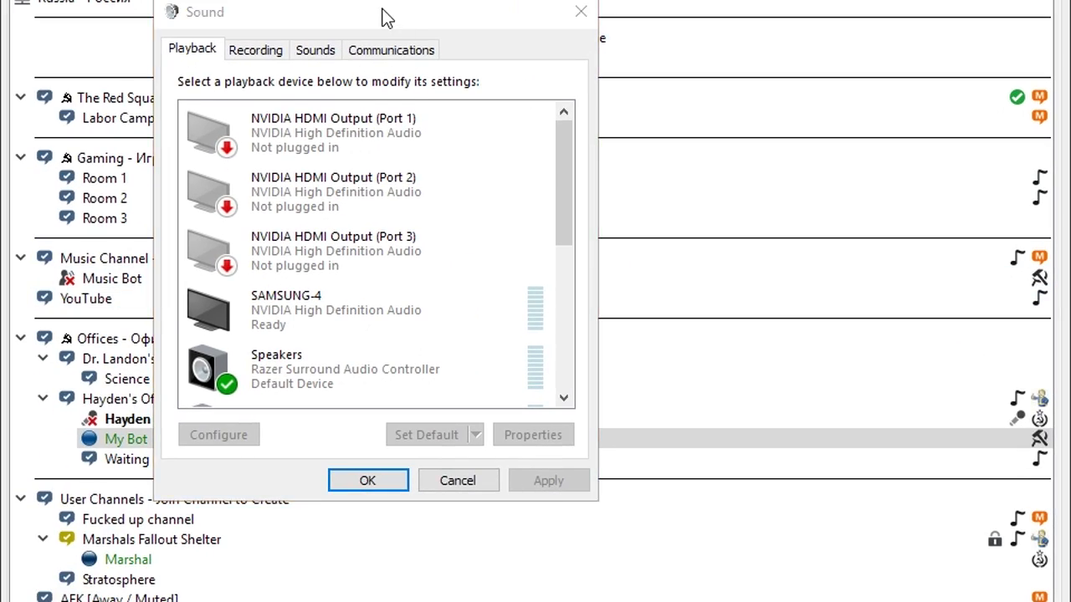
{"action": "left_click_drag", "start_coordinate": [383, 9], "coordinate": [539, 63]}
{"action": "left_click_drag", "start_coordinate": [718, 206], "coordinate": [718, 350]}
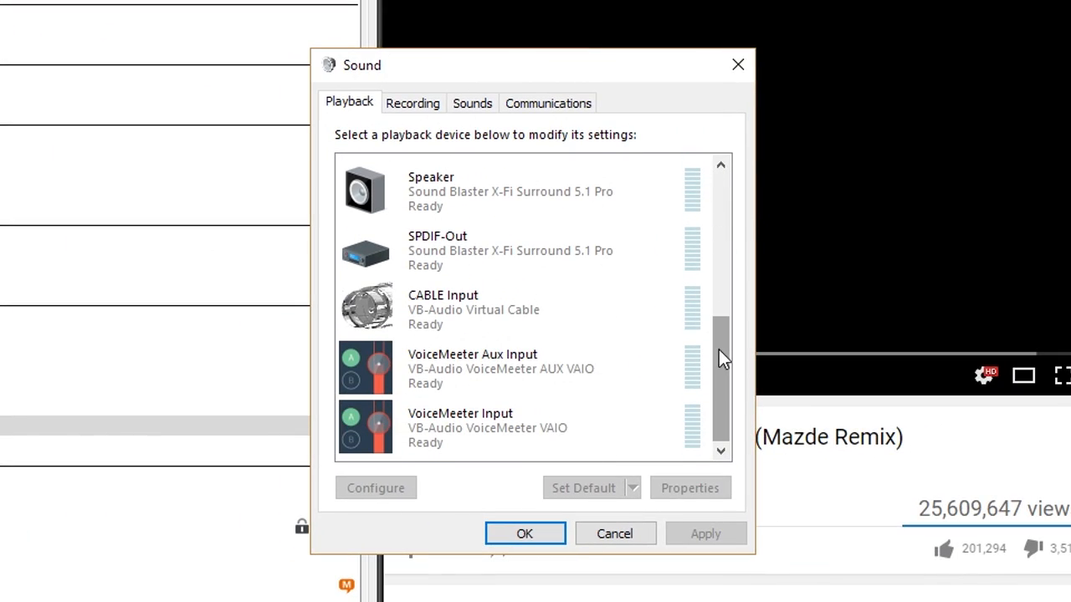
{"action": "left_click", "coordinate": [487, 304]}
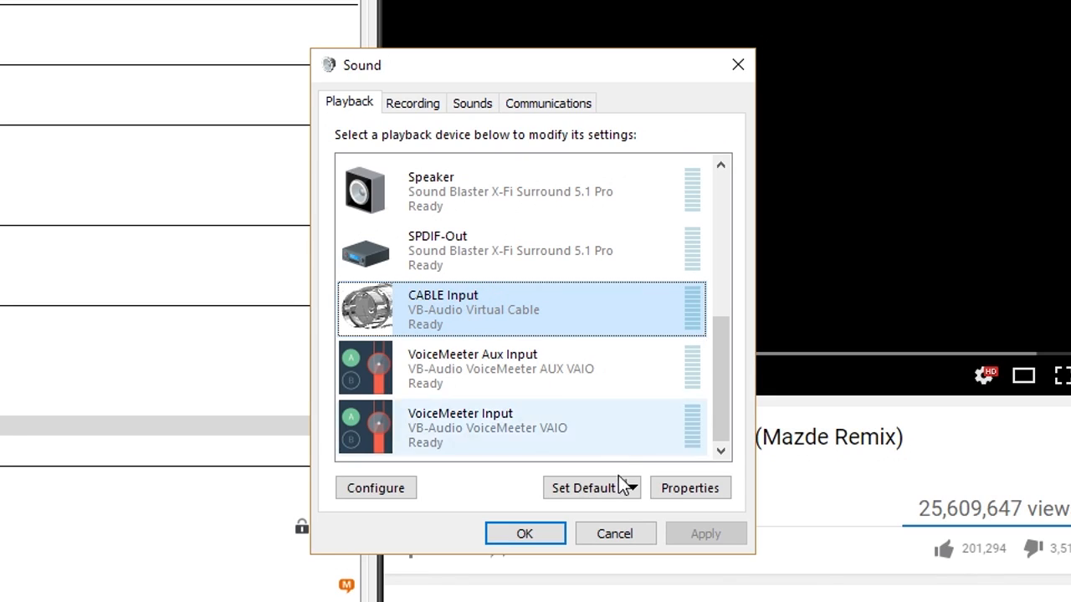
{"action": "left_click", "coordinate": [577, 491]}
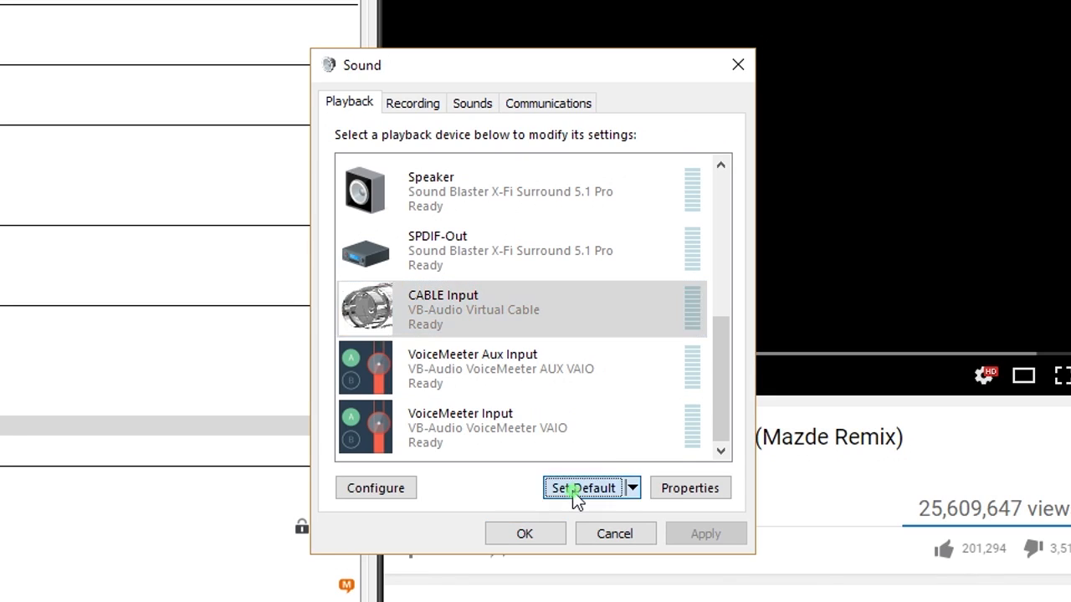
{"action": "left_click", "coordinate": [522, 535]}
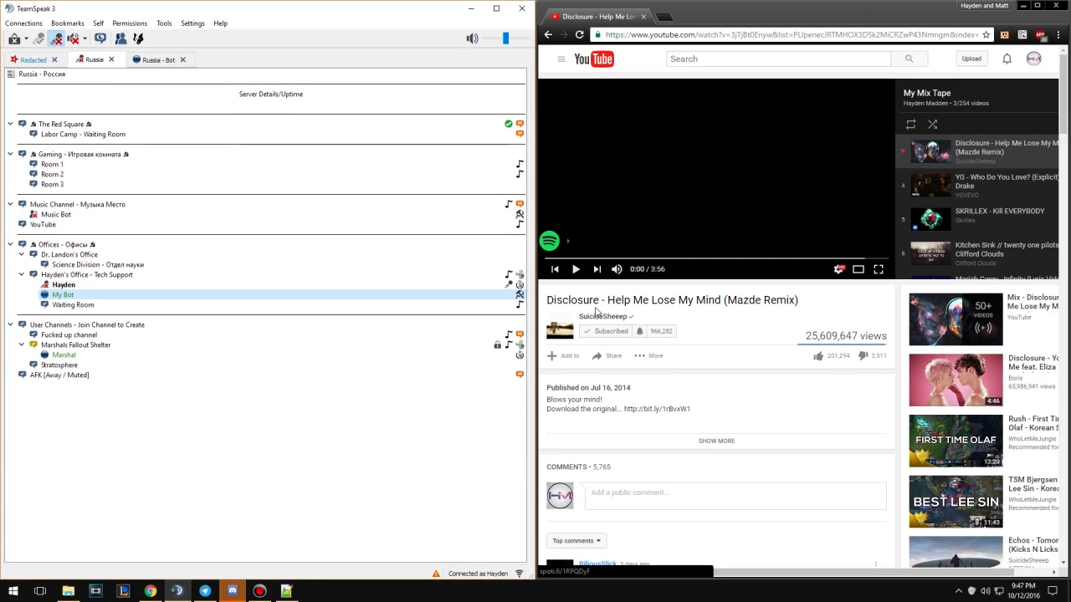
Switch to Chrome, play the YouTube video Disclosure - Help Me Lose My Mind (Mazde Remix), and lower its volume.
{"action": "left_click", "coordinate": [577, 269]}
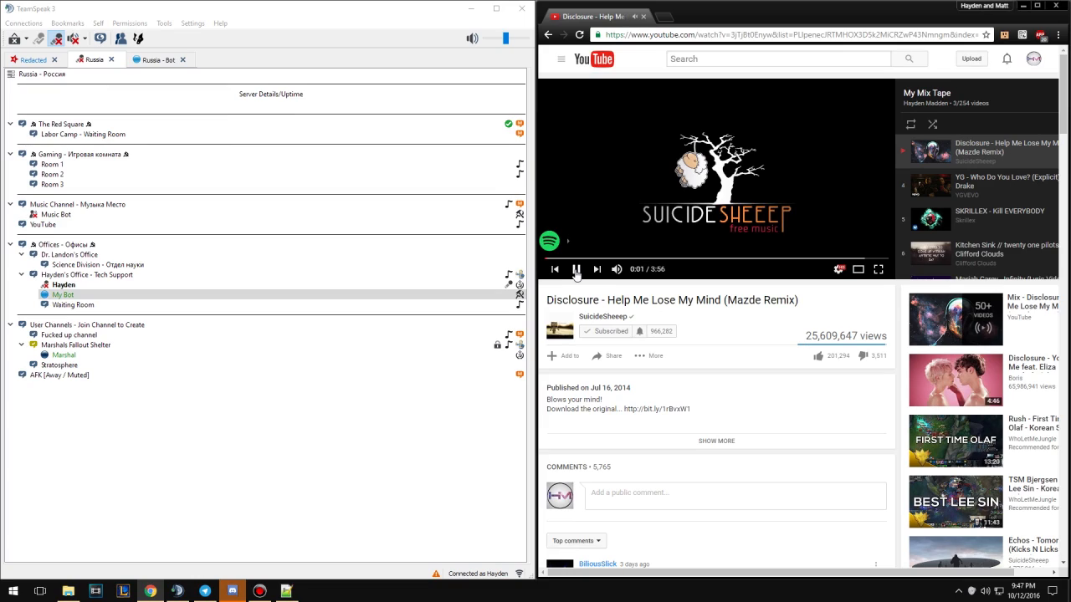
{"action": "mouse_move", "coordinate": [620, 272]}
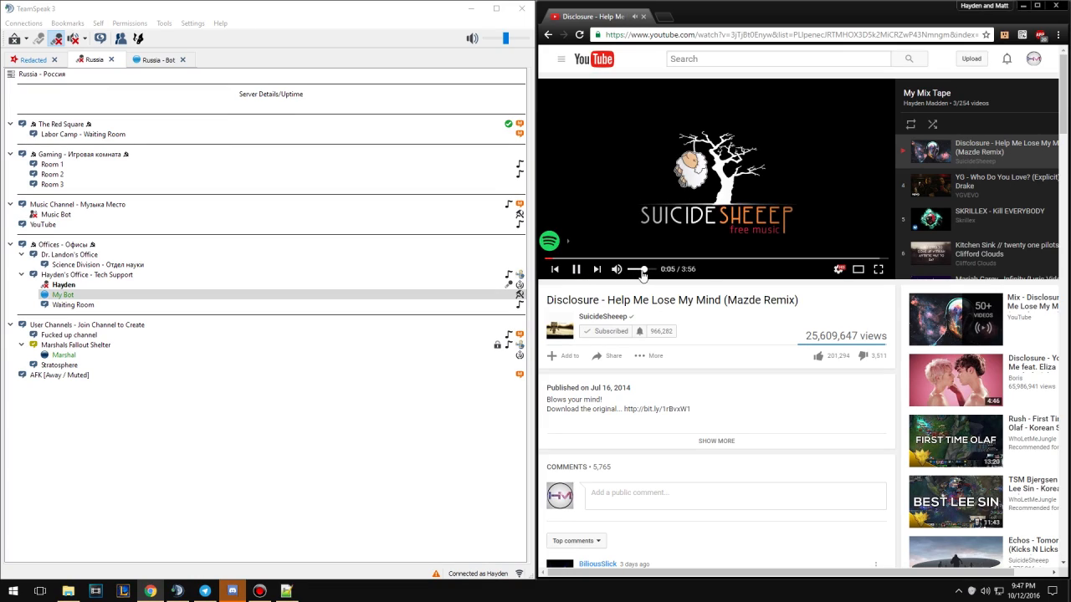
{"action": "left_click_drag", "start_coordinate": [642, 270], "coordinate": [670, 270]}
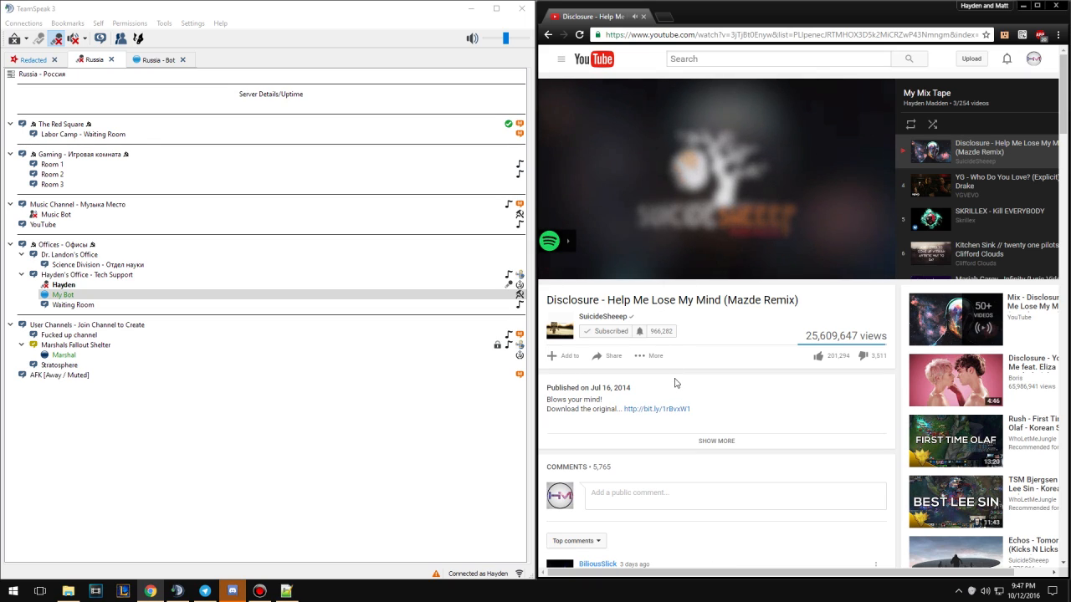
{"action": "left_click_drag", "start_coordinate": [651, 270], "coordinate": [636, 272]}
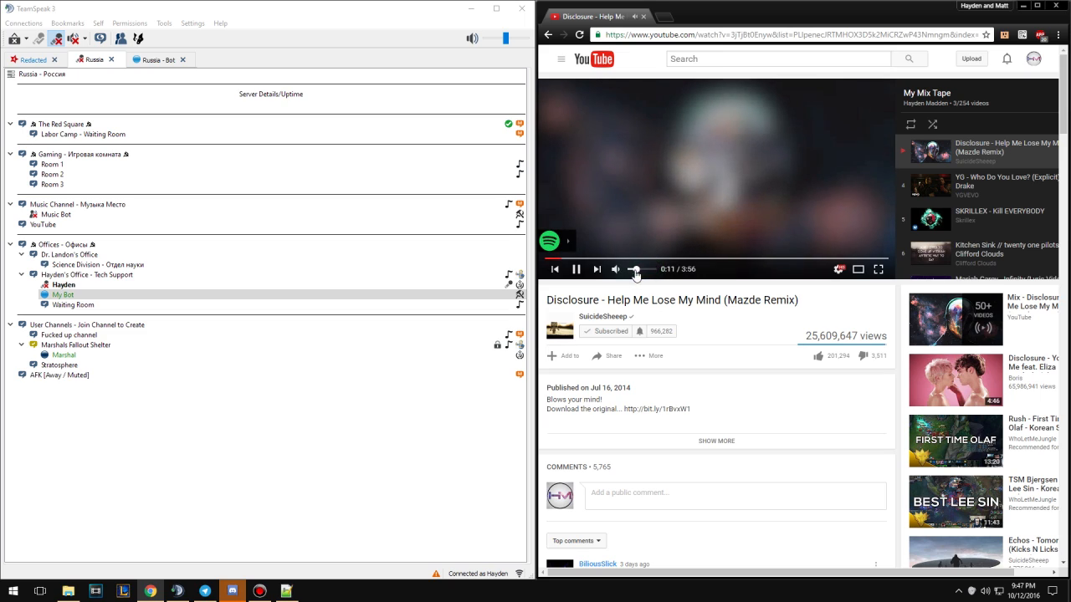